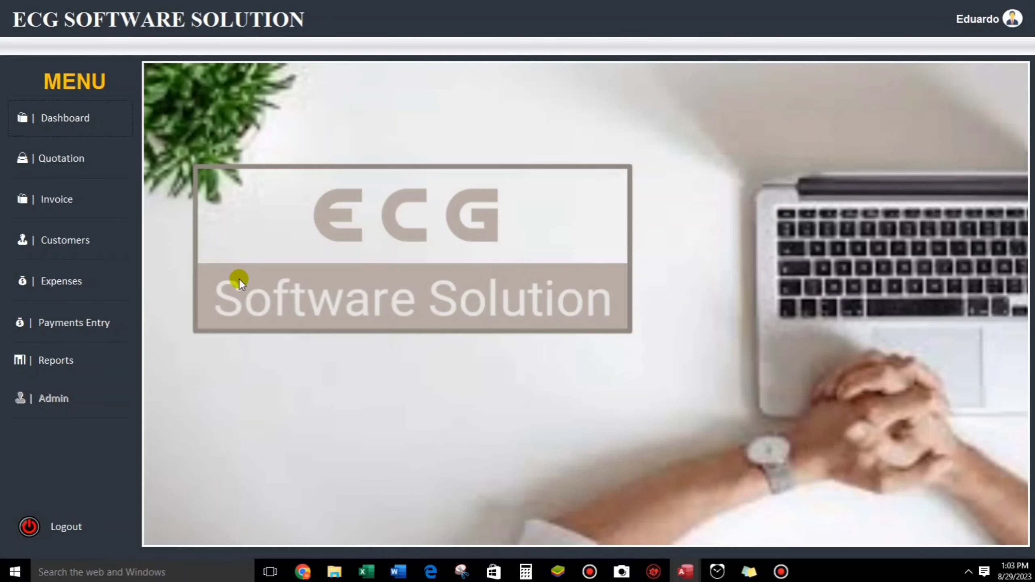
Preview and close the customer information report for customer 00004
click(67, 245)
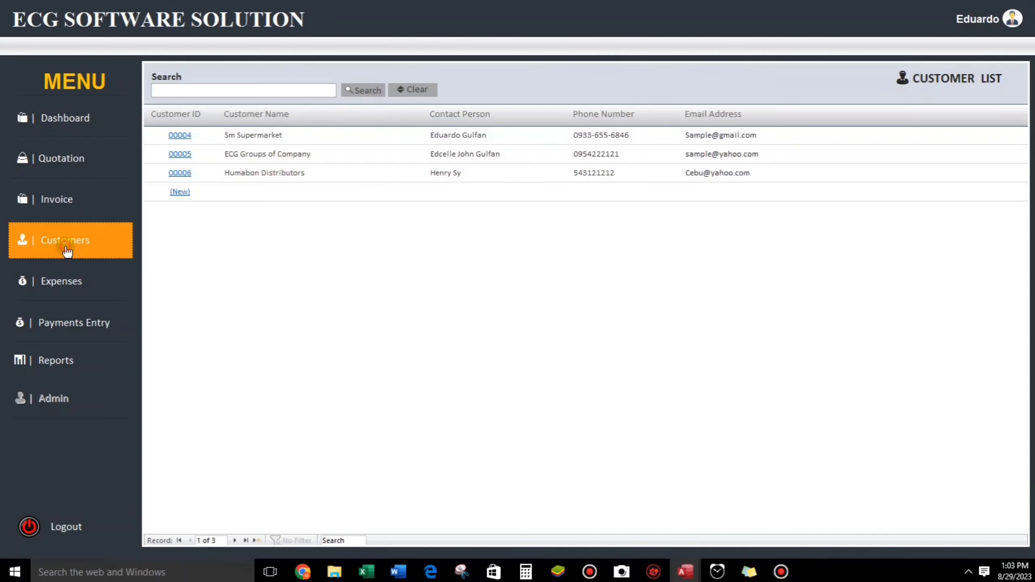
click(179, 135)
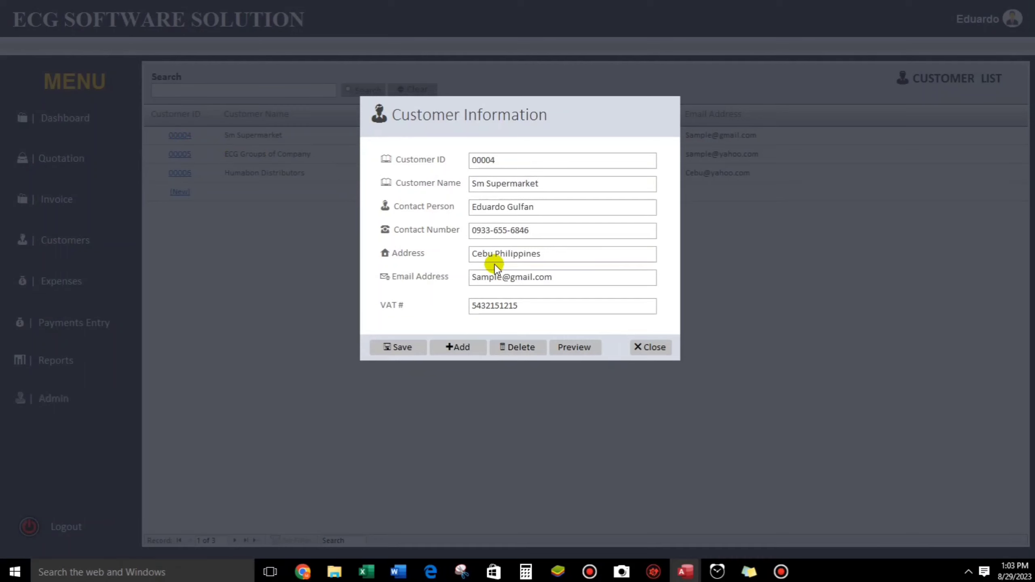
click(569, 348)
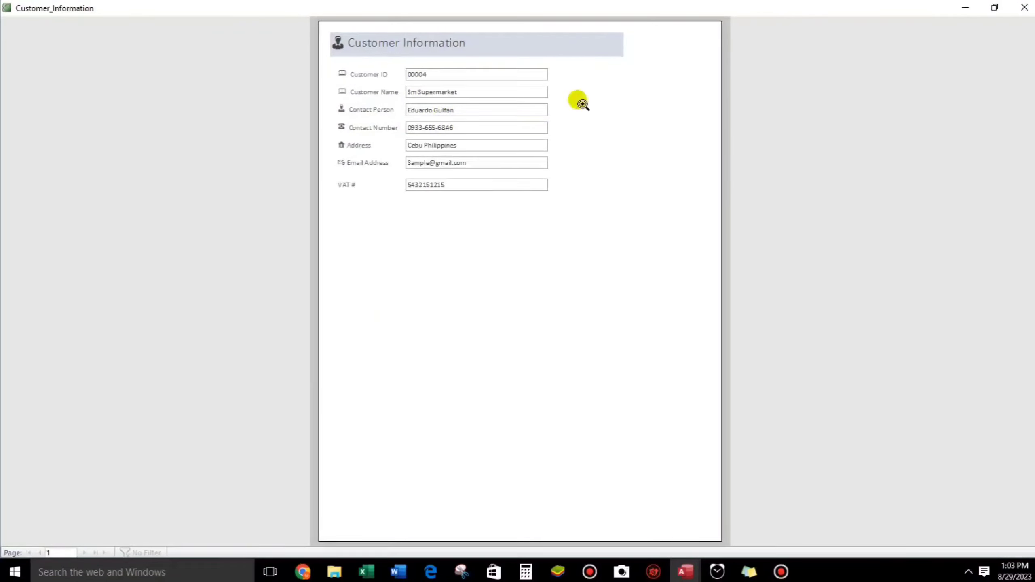
click(1026, 9)
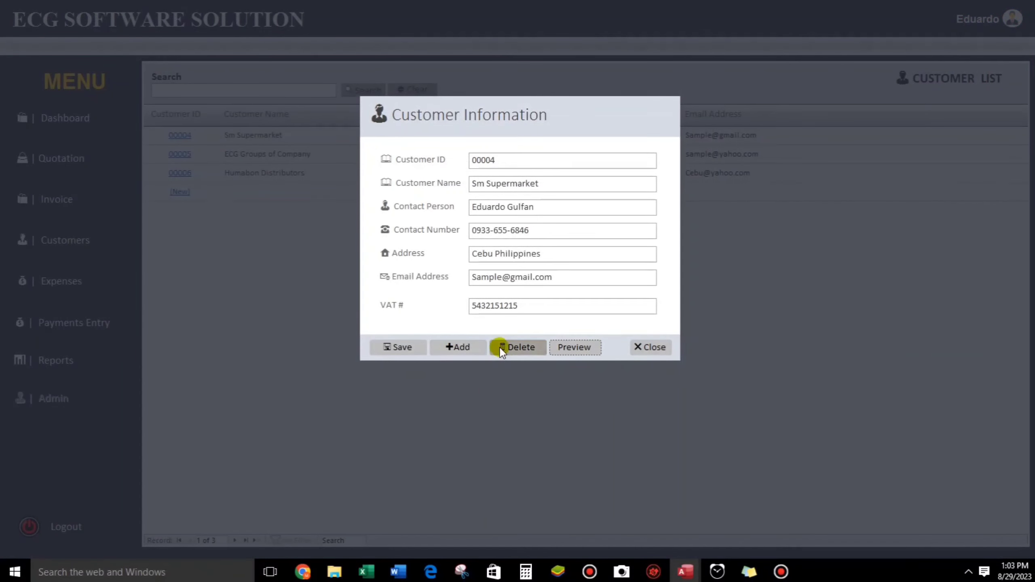
Start a blank new customer record, then preview and close its report
click(455, 346)
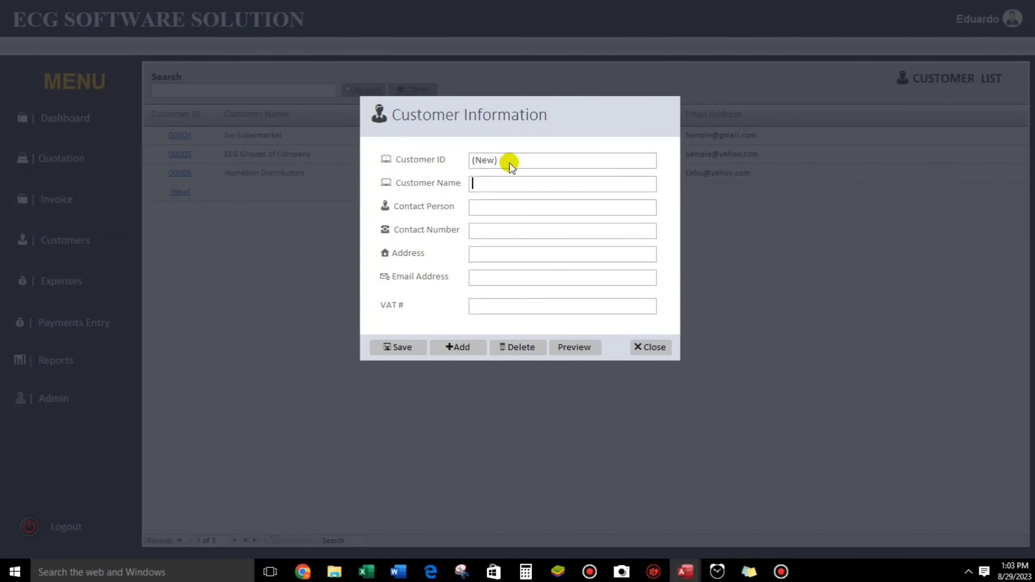
click(562, 355)
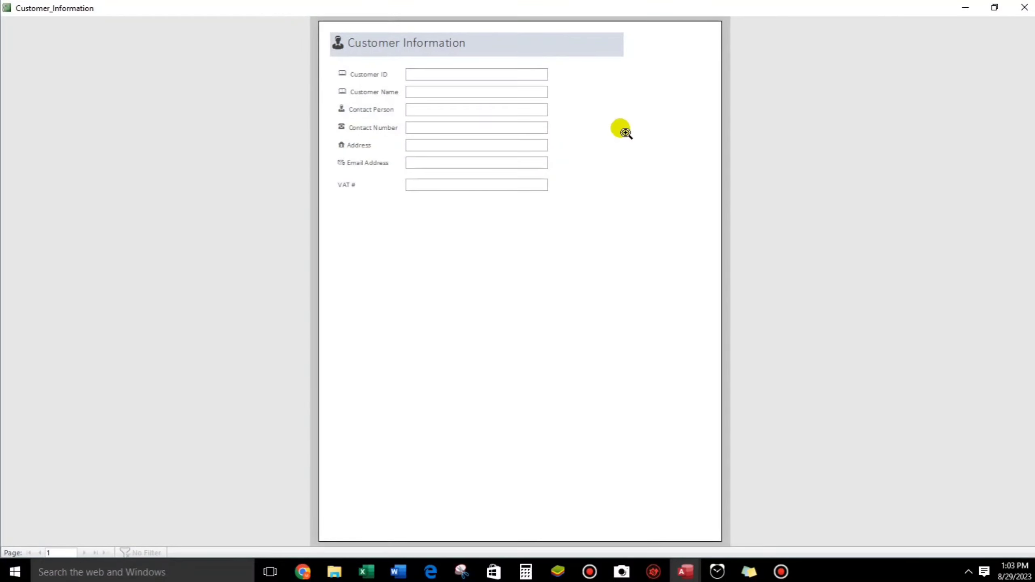
click(1024, 7)
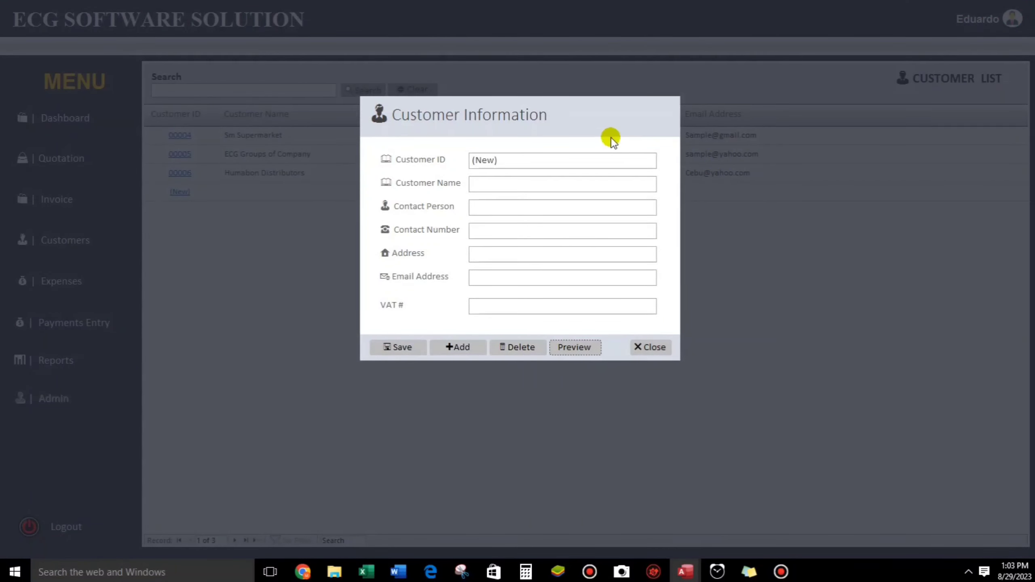
right_click(612, 129)
Open F_Customer in Design View and open the Preview button's On Click code
click(647, 167)
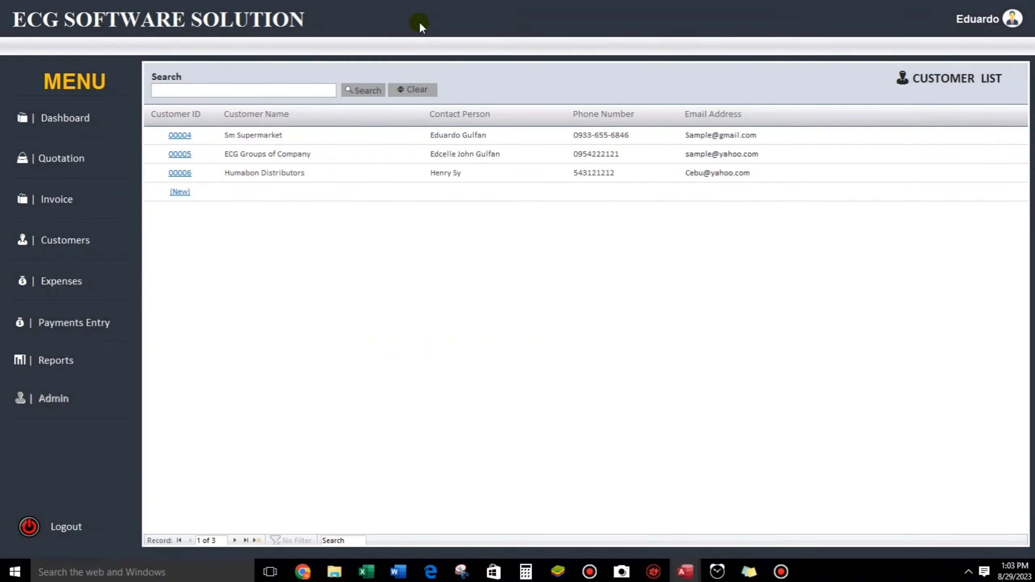
right_click(416, 10)
click(463, 140)
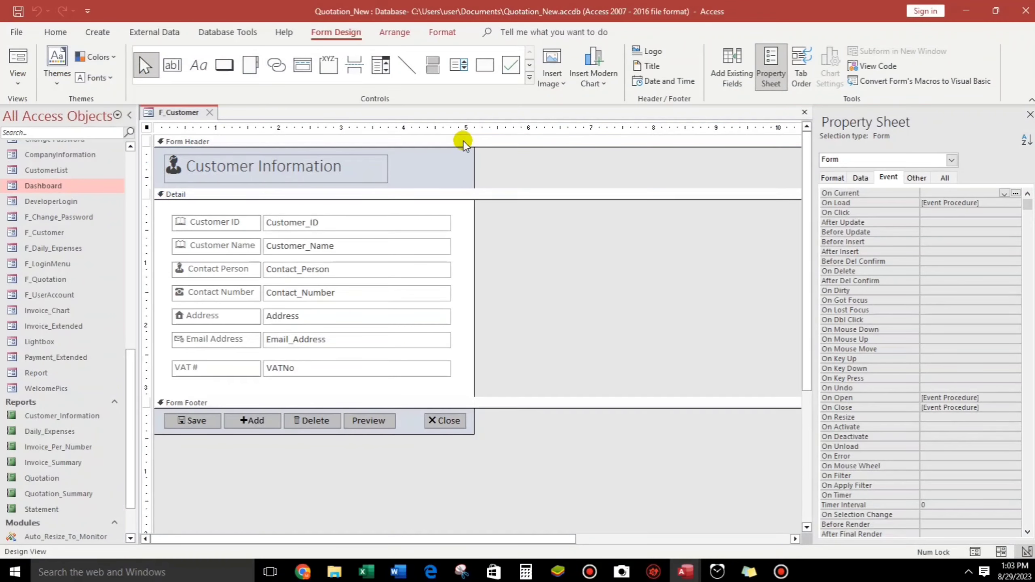
click(366, 422)
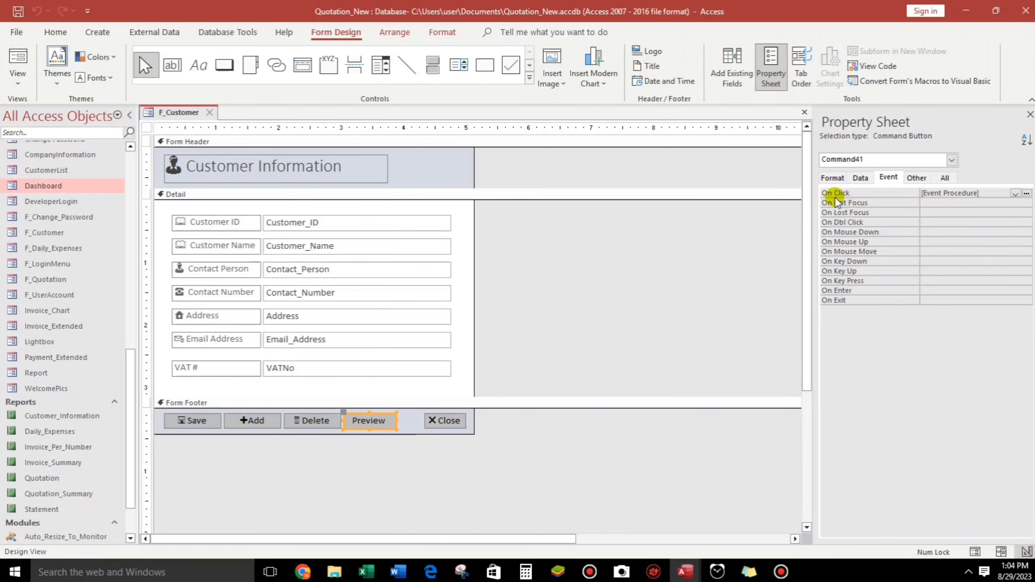
click(1026, 193)
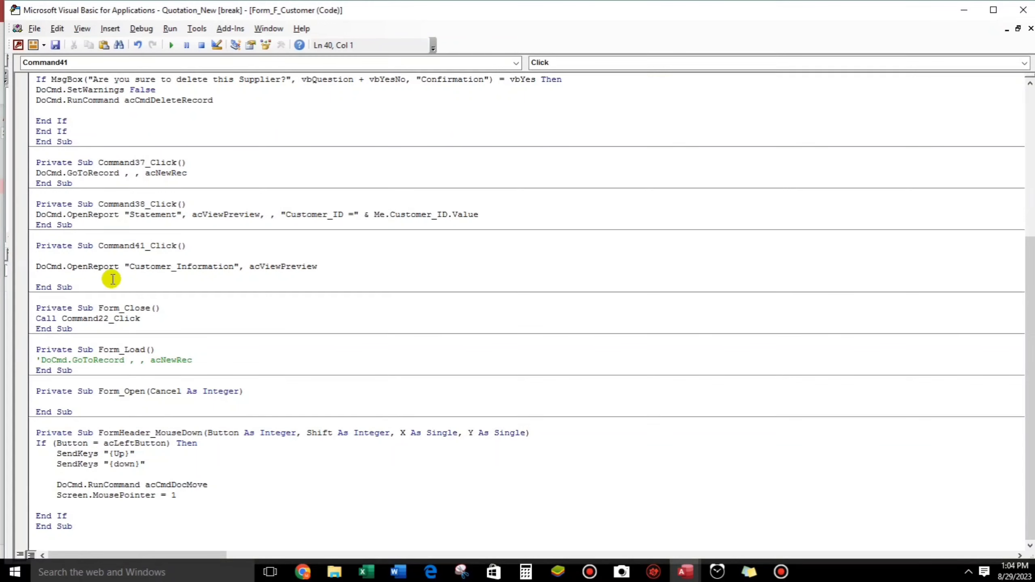
Add an If IsNull(Customer_ID) check at the top of Command41_Click
key(Return)
key(Up)
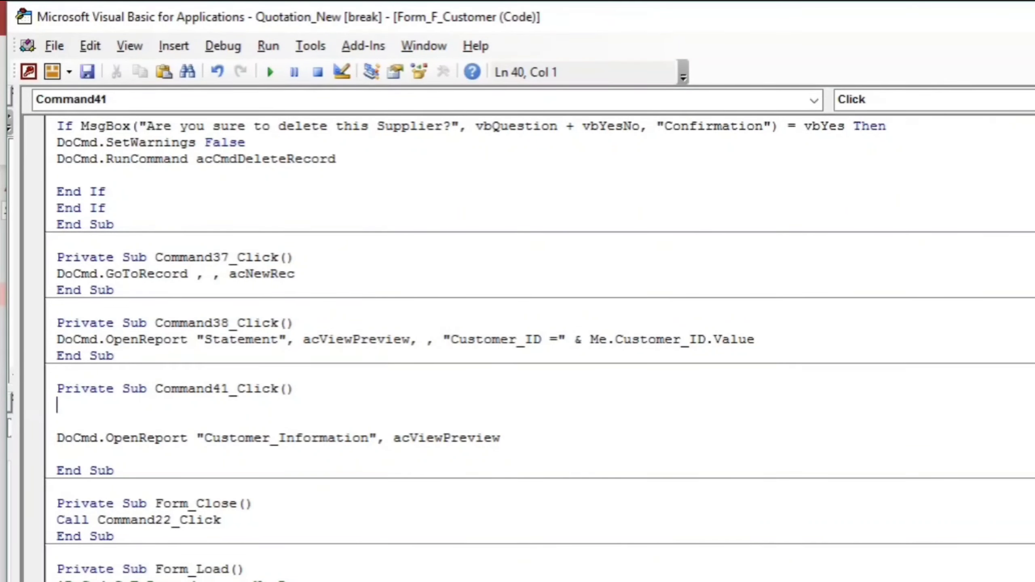
text(if is)
text(null()
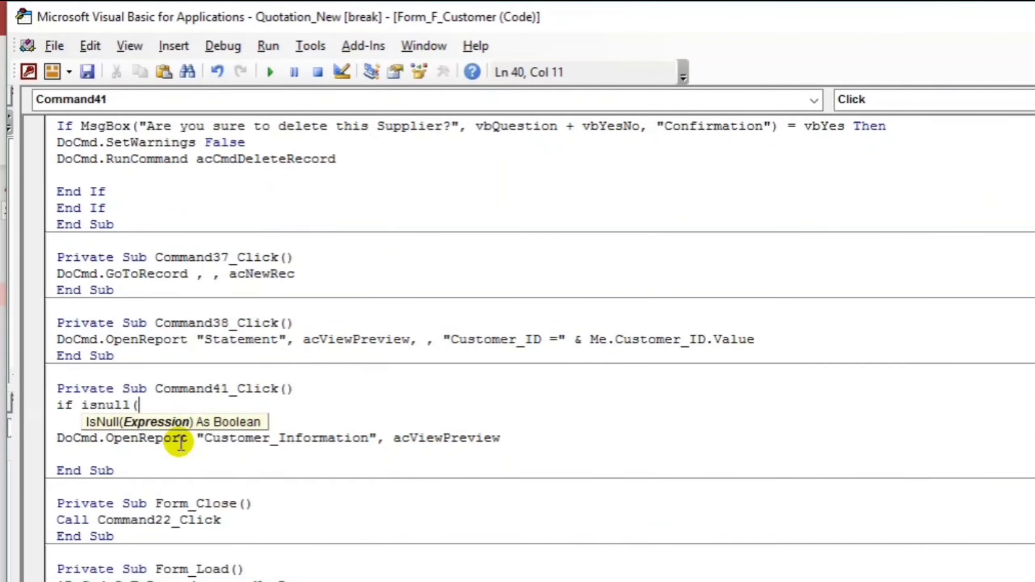
text())
click(331, 242)
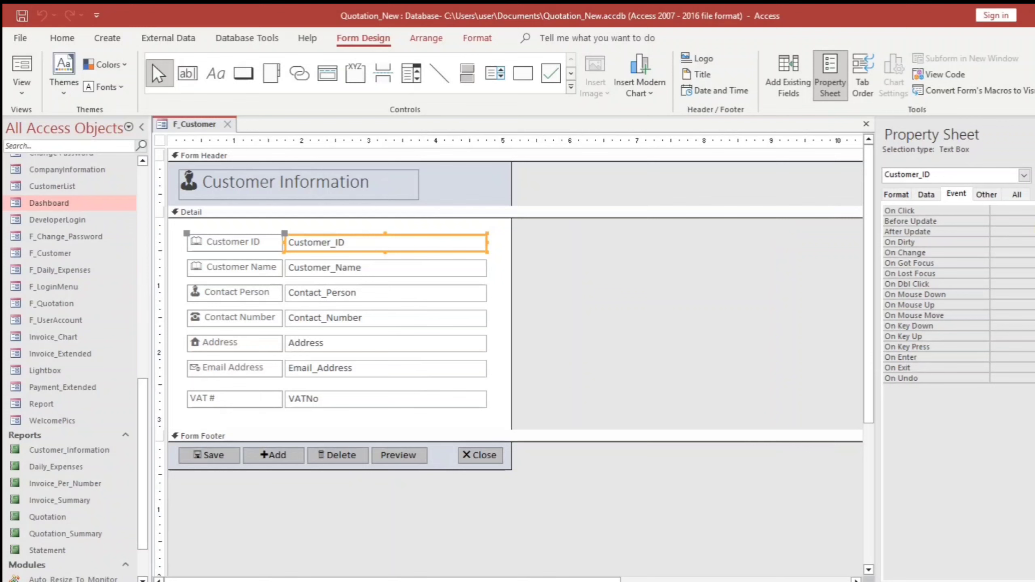
click(986, 194)
key(alt+Tab)
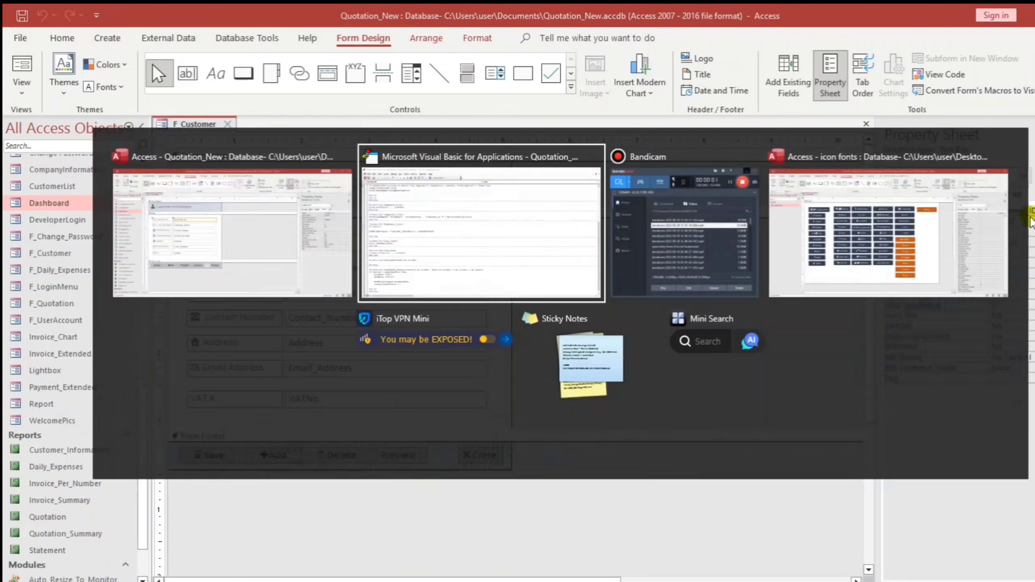
text(m)
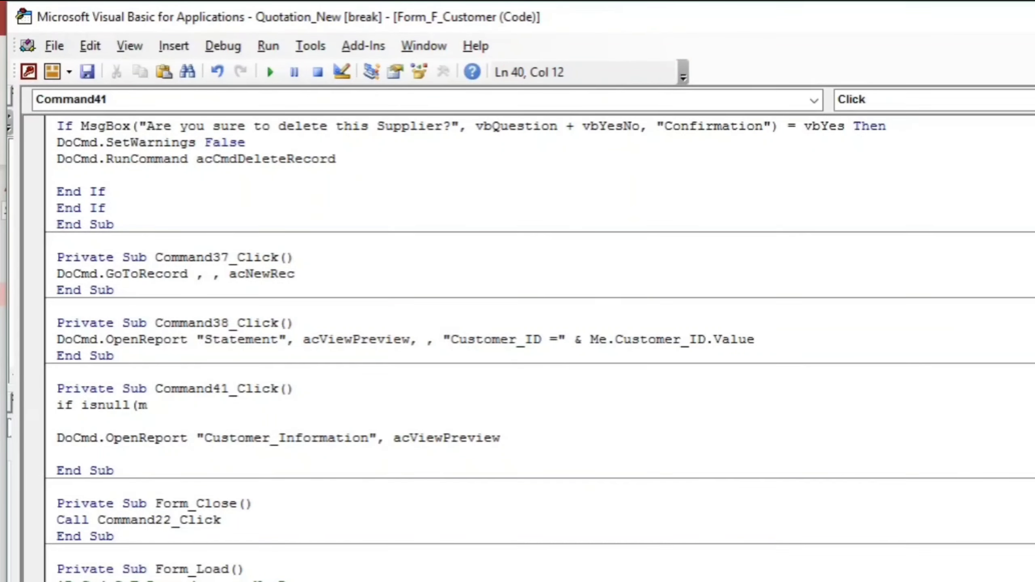
text(e.cus)
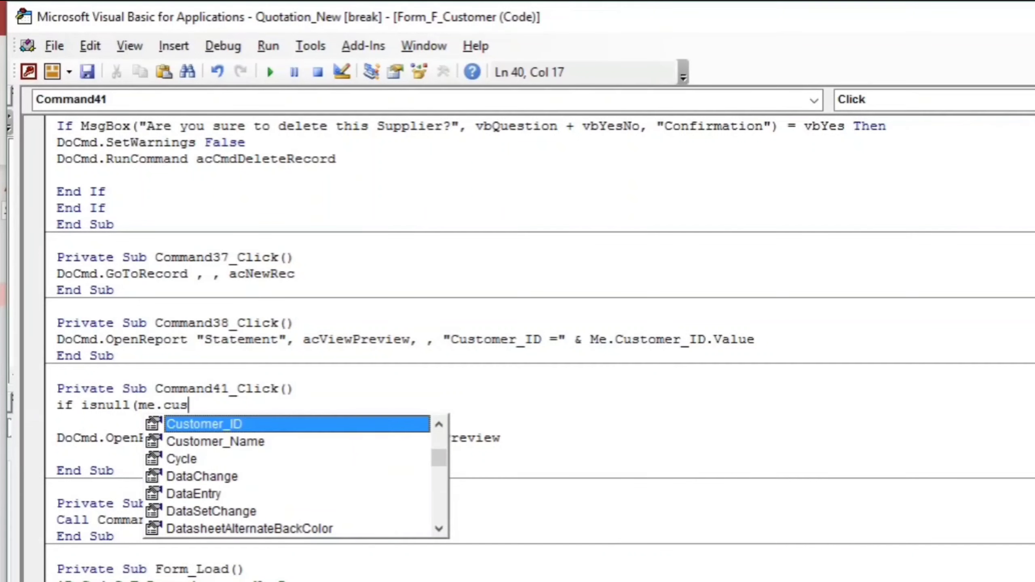
key(Tab)
text())
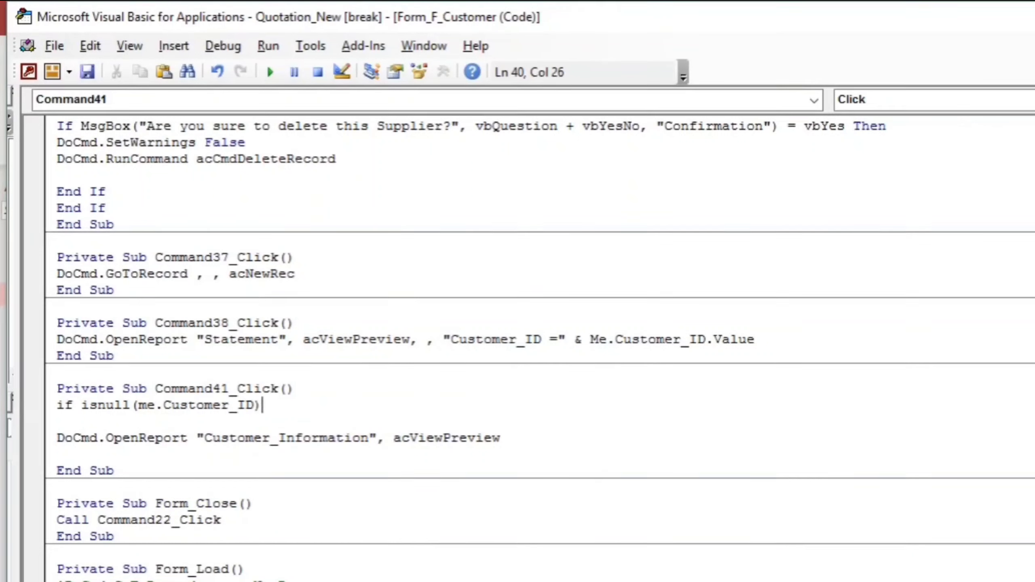
text( then)
Add the line MsgBox "No records to preview!", vbCritical, "1st Option"
key(Return)
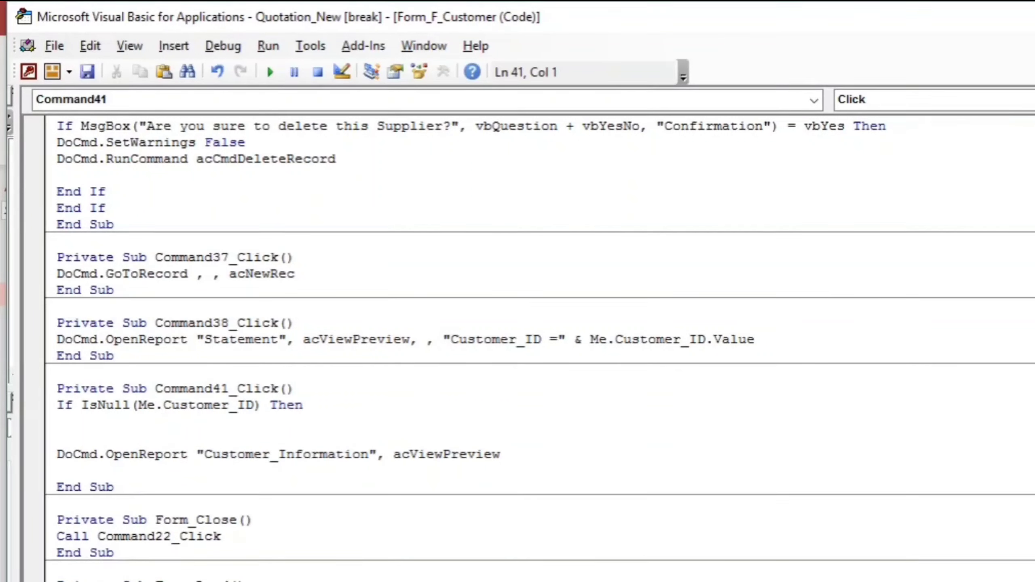
text(msgb)
text(ox ")
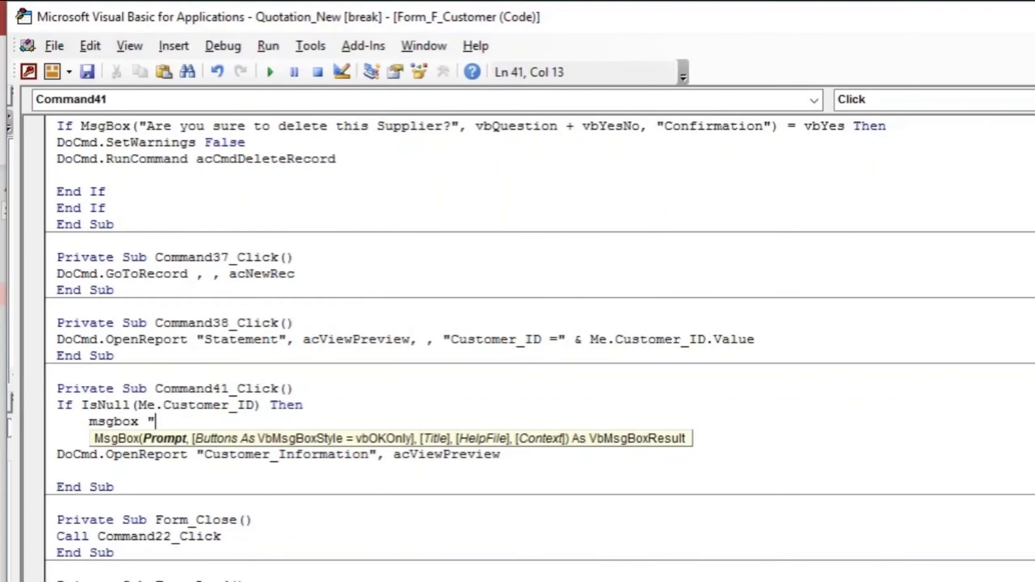
text(N)
text(o recor)
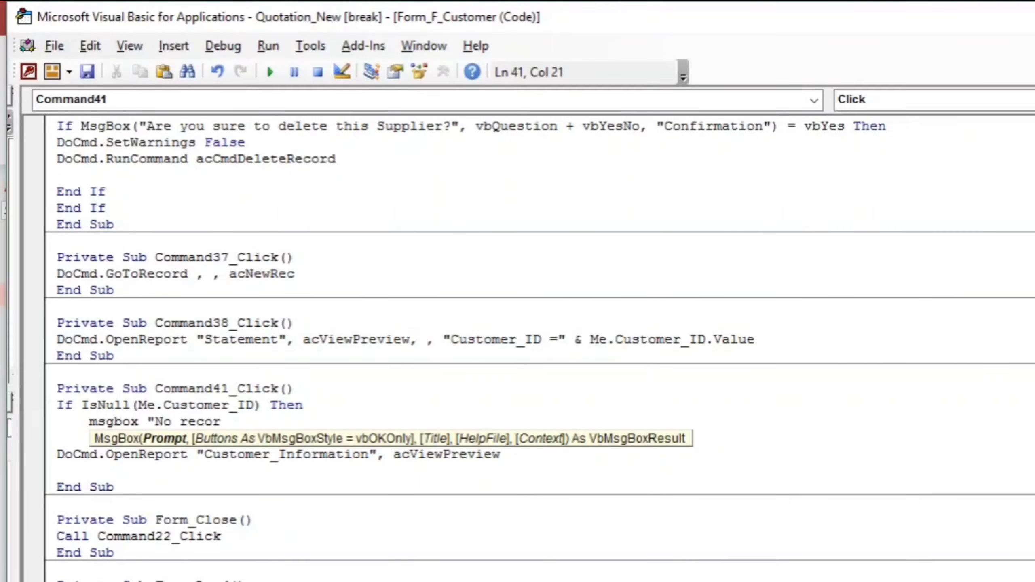
text(ds to d)
key(BackSpace)
text(preview)
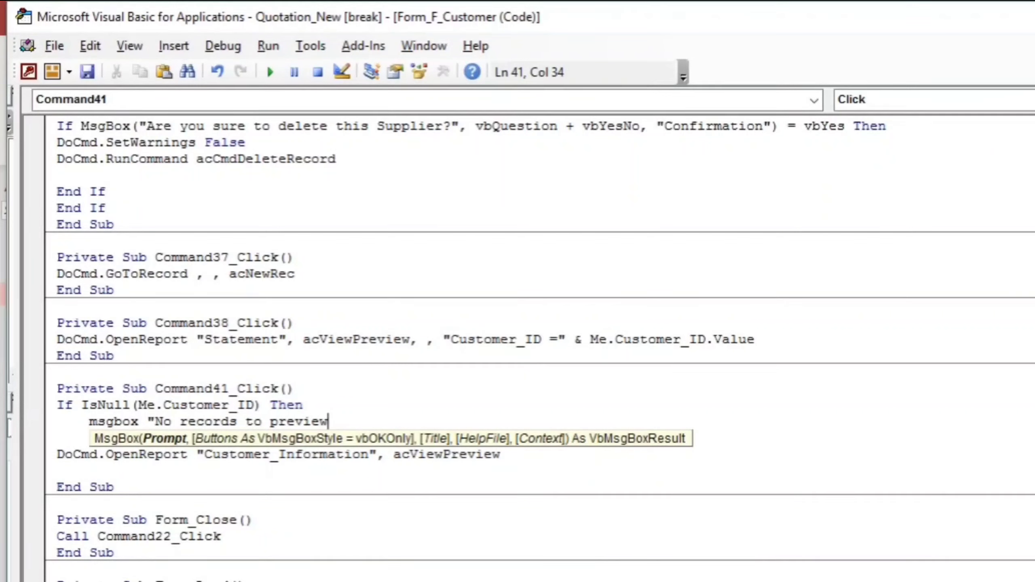
text(!)
text(",)
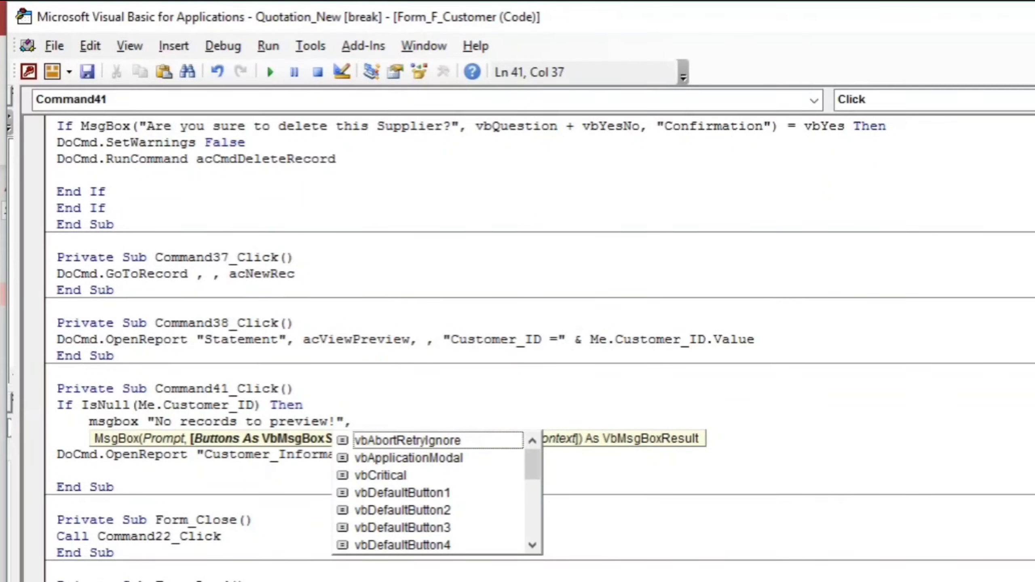
text(vbCritic)
key(Tab)
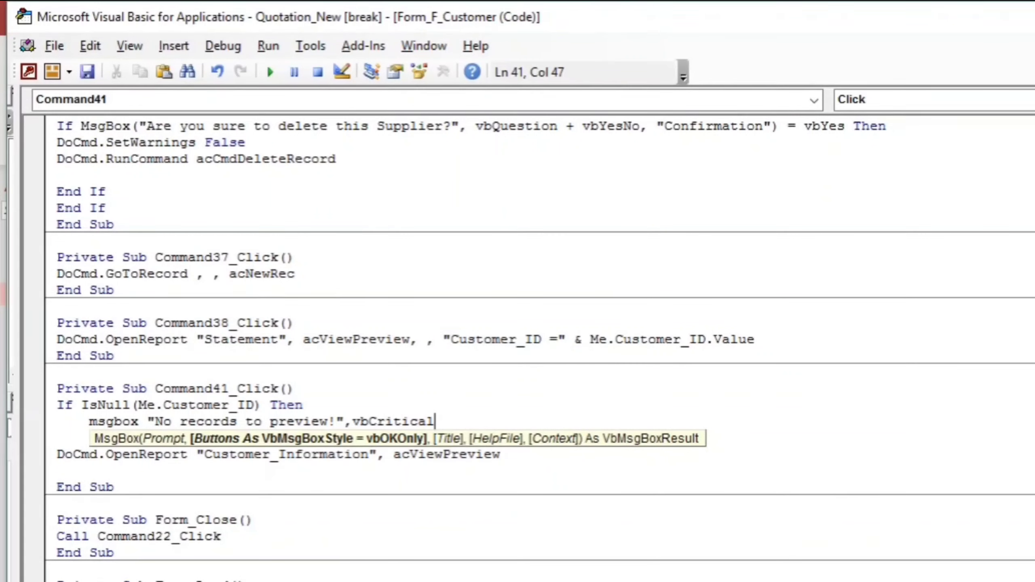
text(,")
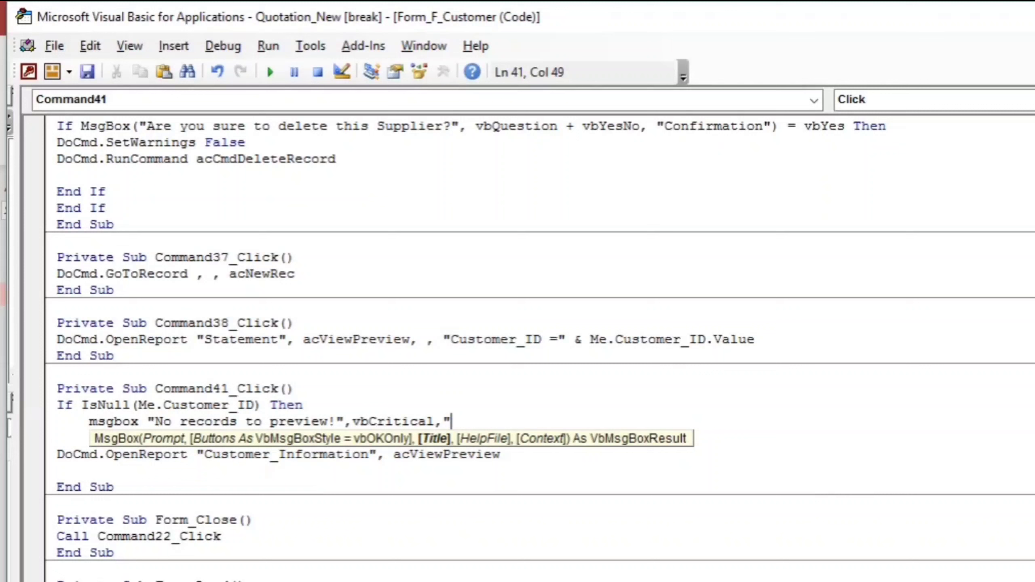
text(1s)
text(t Option")
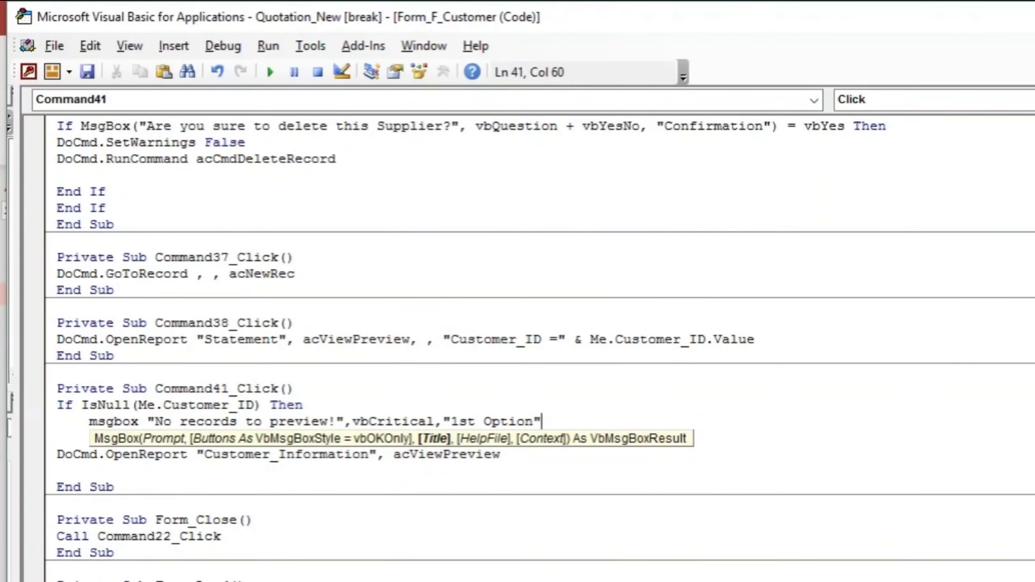
click(896, 485)
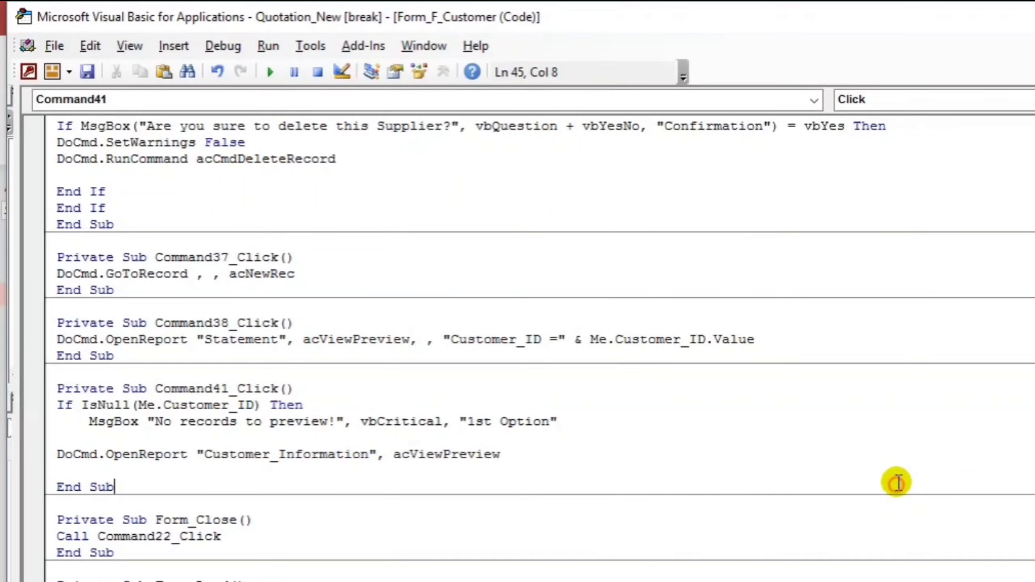
Put Else before DoCmd.OpenReport and End If after it
click(61, 439)
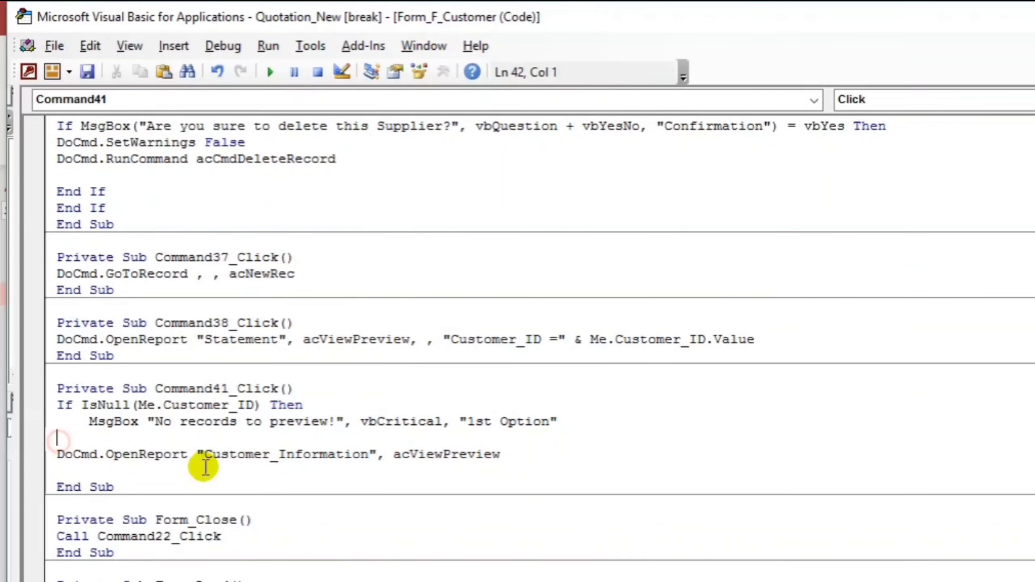
key(Return)
text(e)
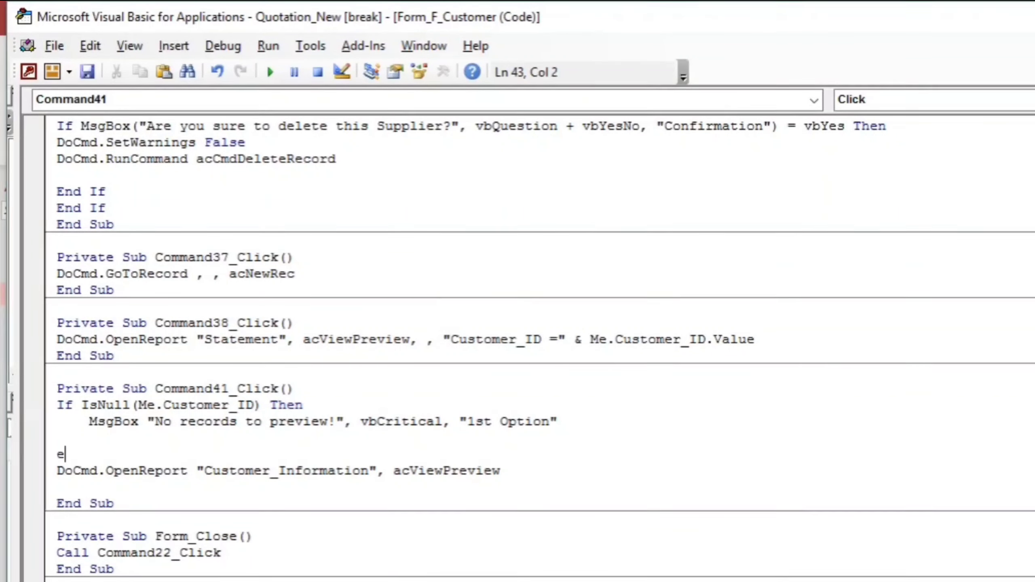
text(lse)
key(Down)
key(Down)
key(Return)
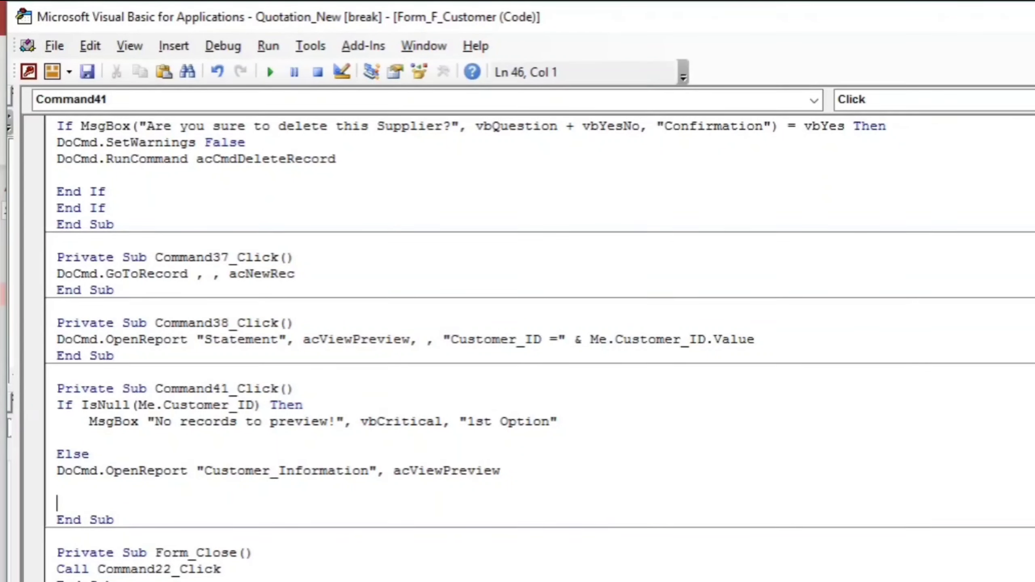
text(end if)
key(Down)
key(Down)
key(Down)
Save and close the F_Customer form design, then open the Dashboard form
key(alt+F11)
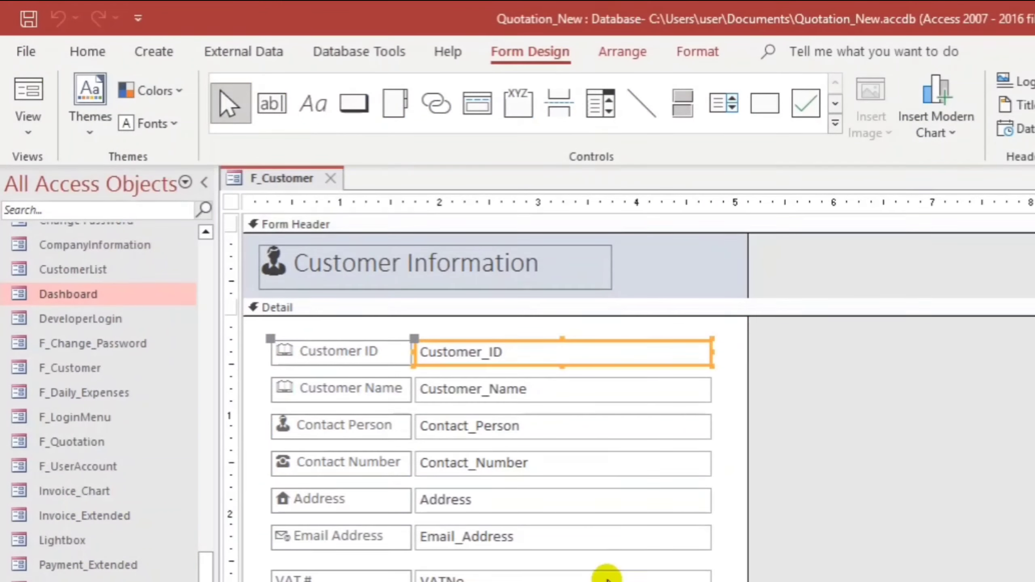
click(797, 529)
click(331, 178)
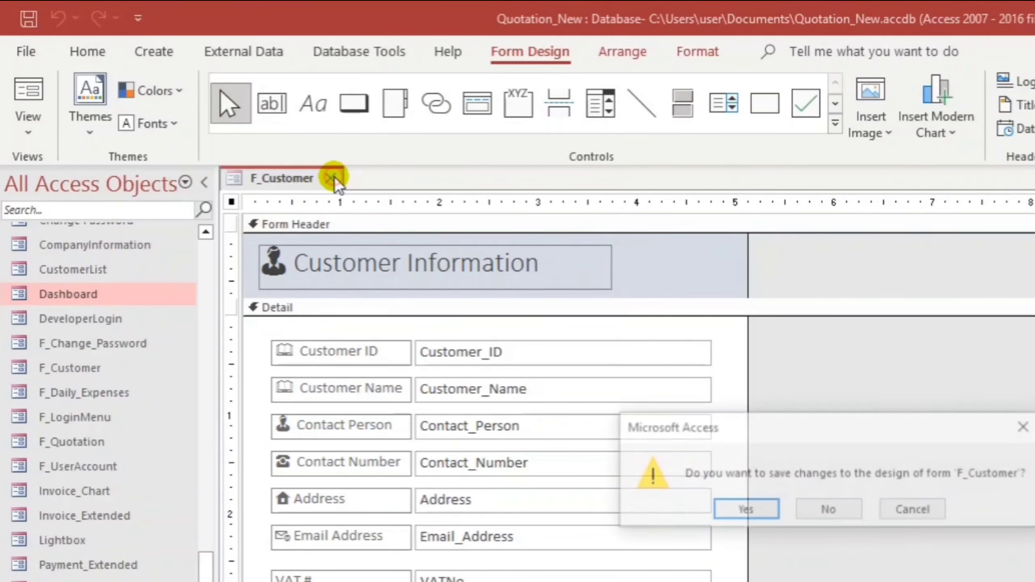
click(721, 508)
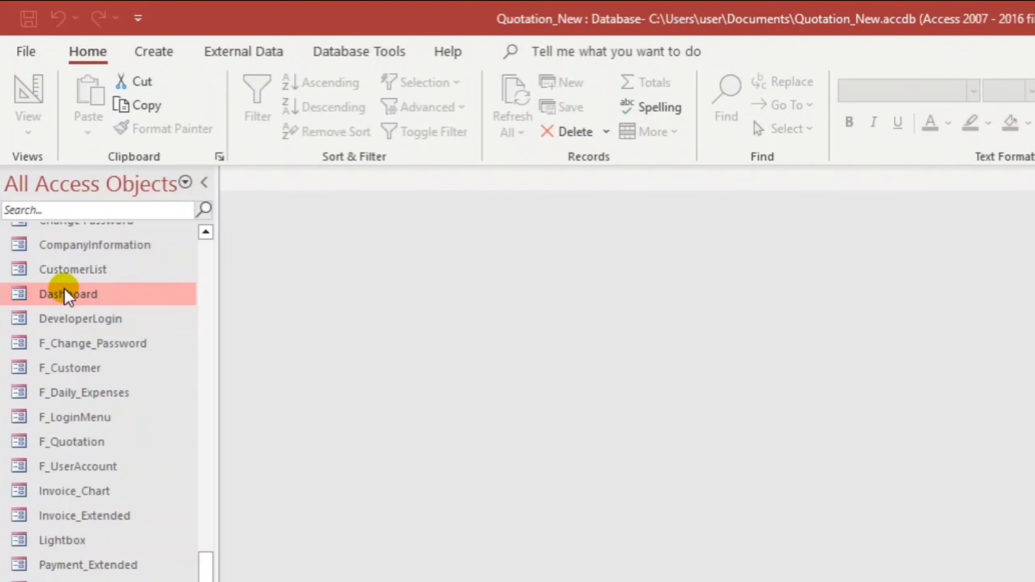
double_click(48, 307)
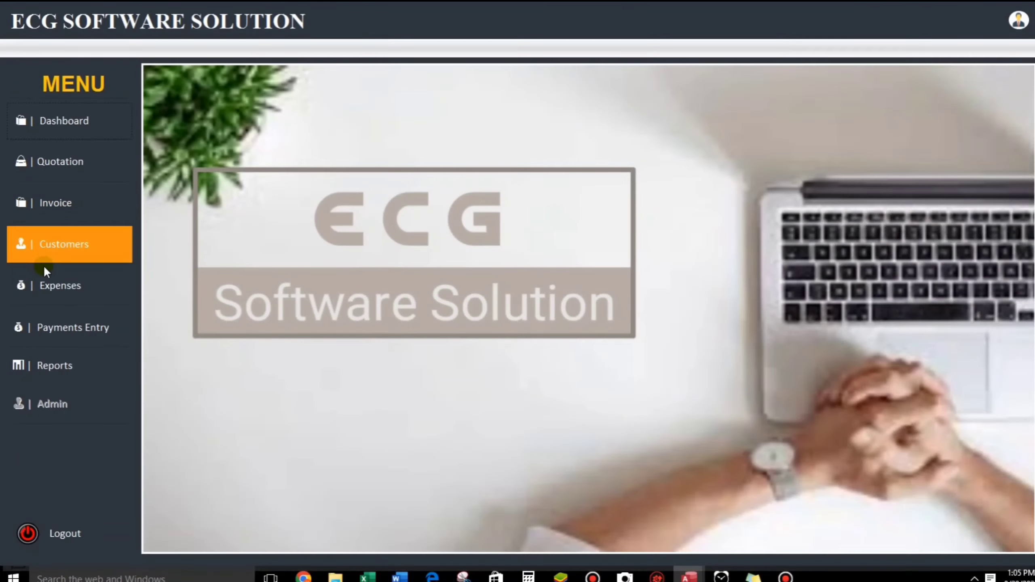
Preview and close the customer information report for customer 00006
click(61, 253)
click(176, 177)
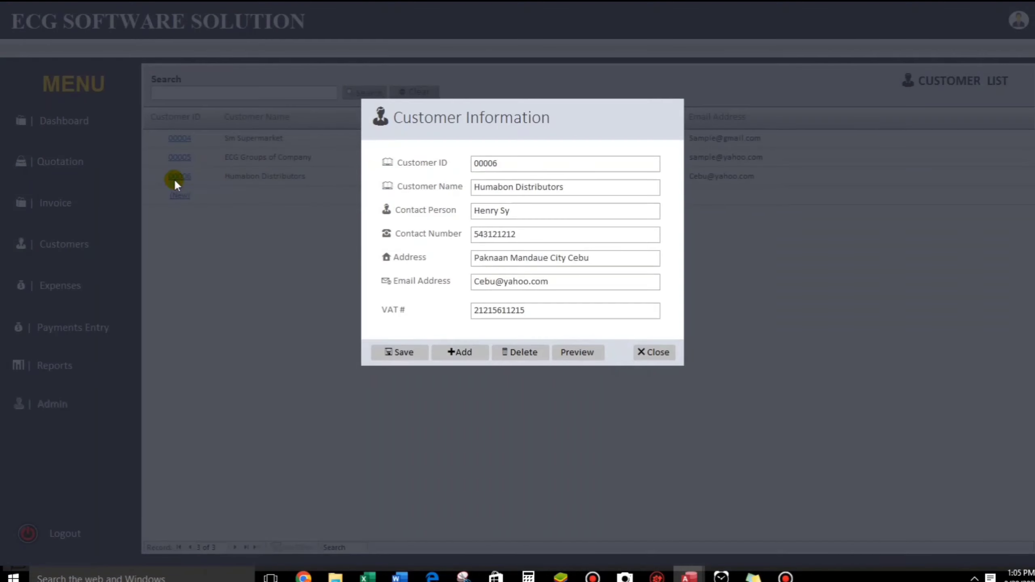
click(575, 352)
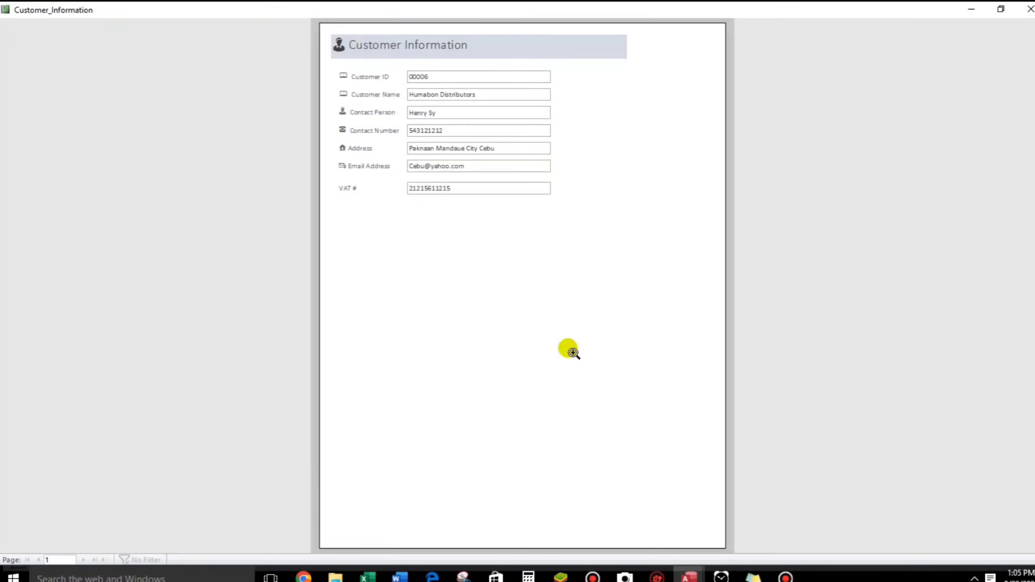
click(1029, 10)
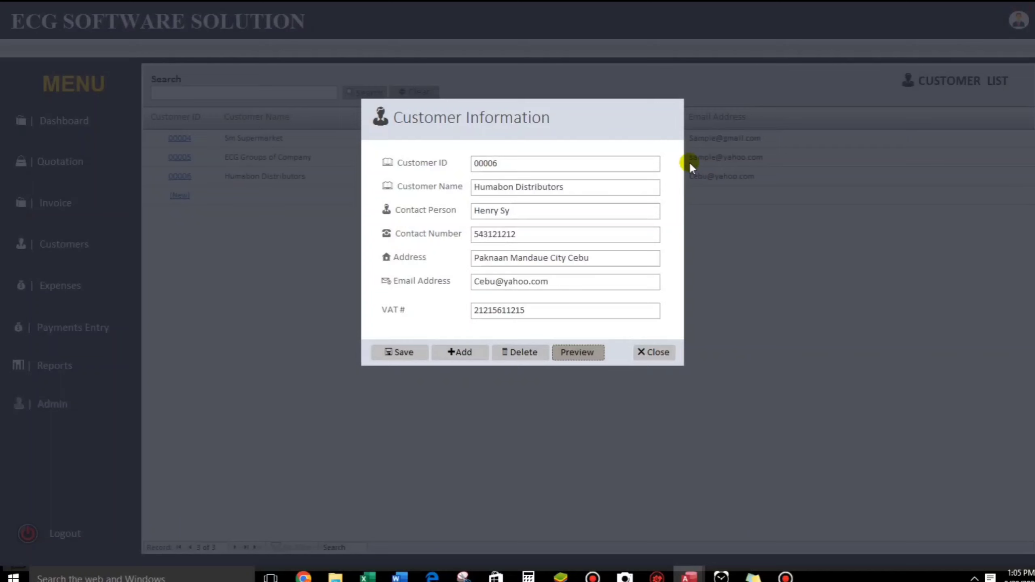
Preview a blank new record, dismiss the 'No records to preview!' warning, and close the dialog
click(457, 353)
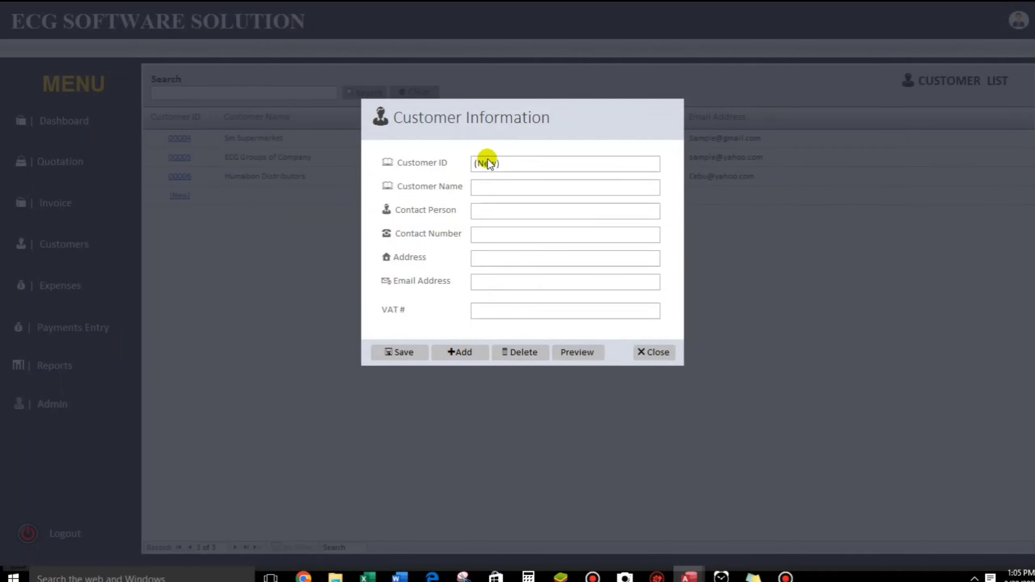
click(578, 353)
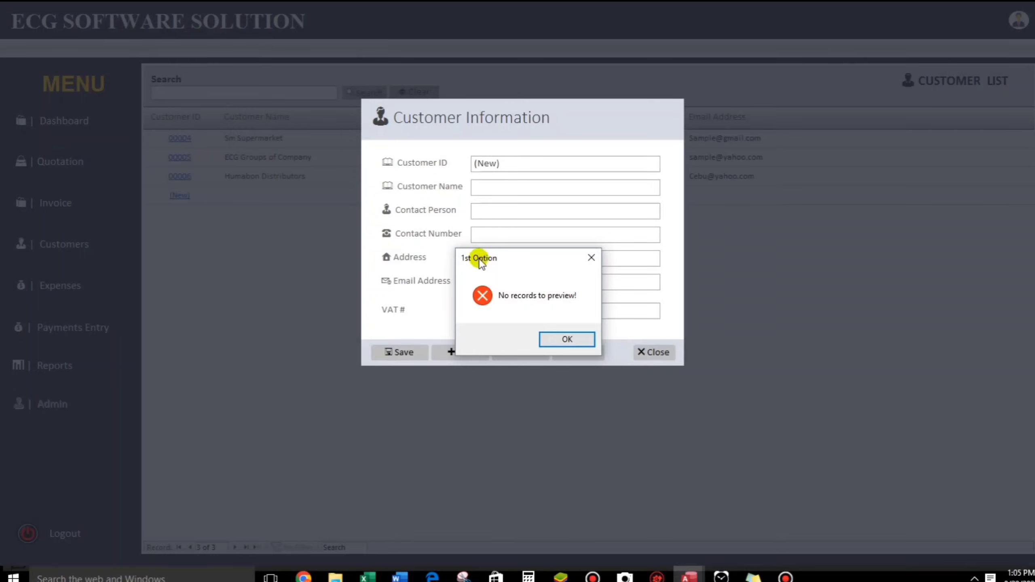
click(591, 261)
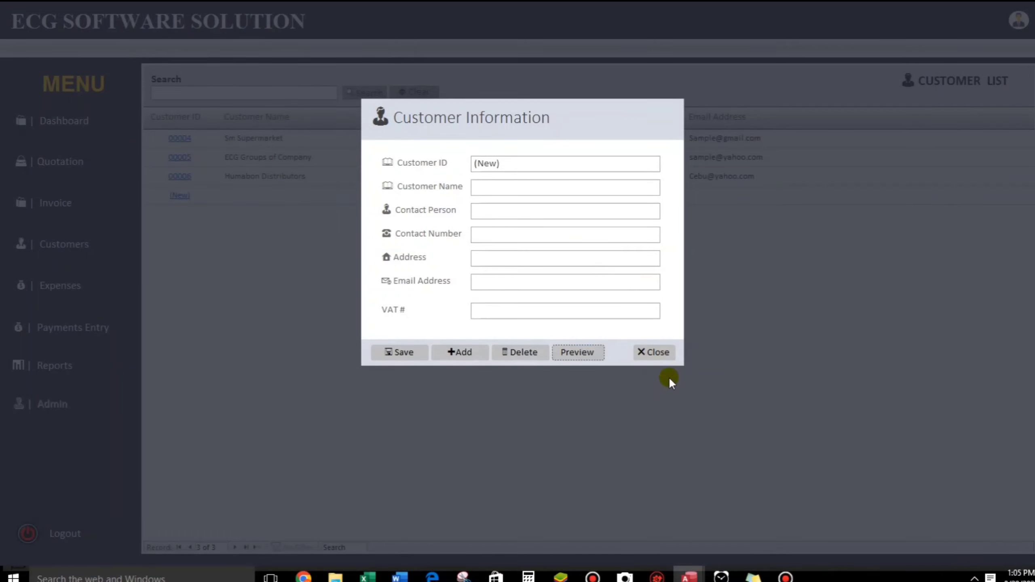
click(658, 353)
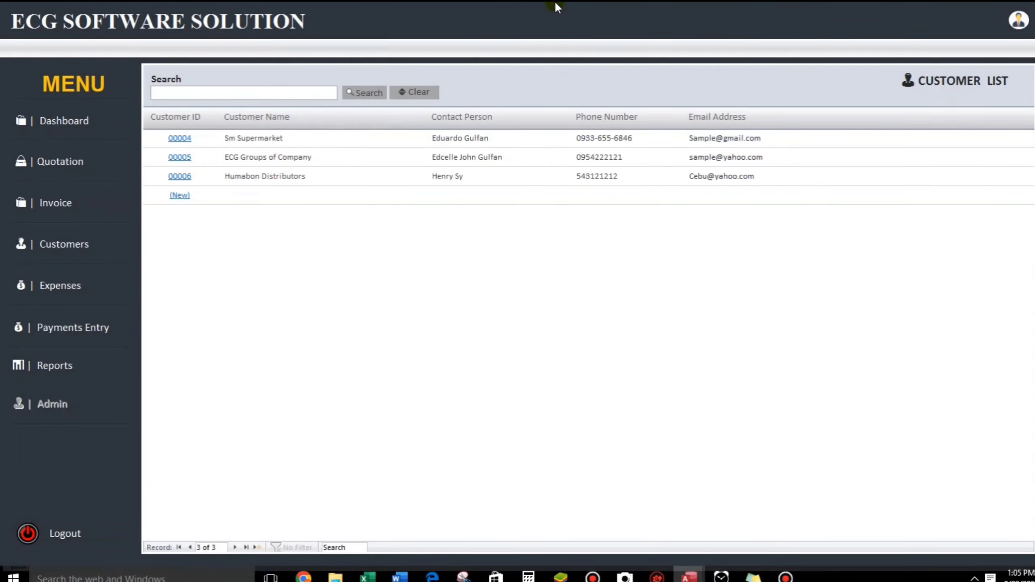
right_click(570, 46)
Delete the If IsNull, MsgBox and Else lines from Command41_Click
click(598, 163)
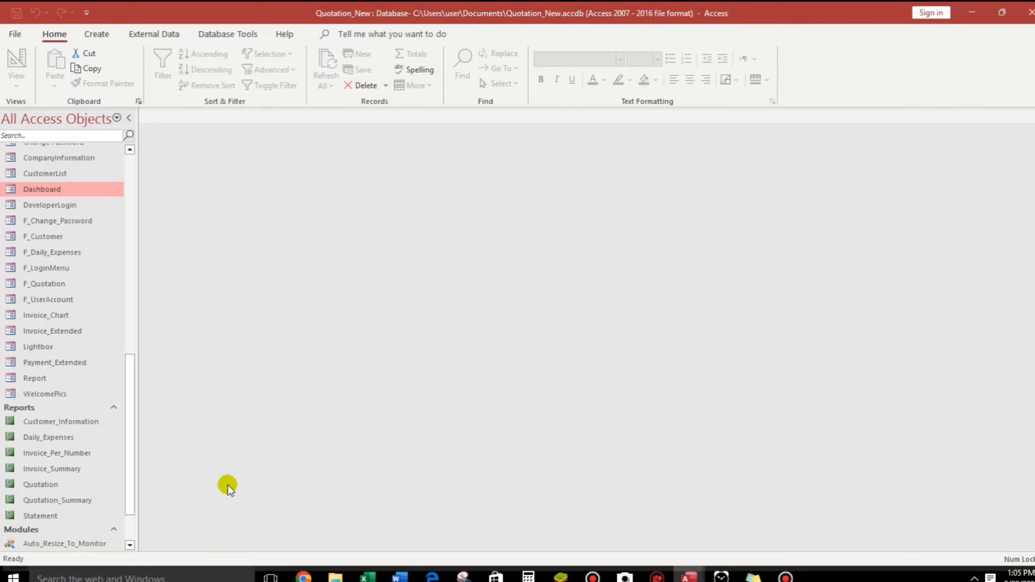
scroll(228, 486, down, 1)
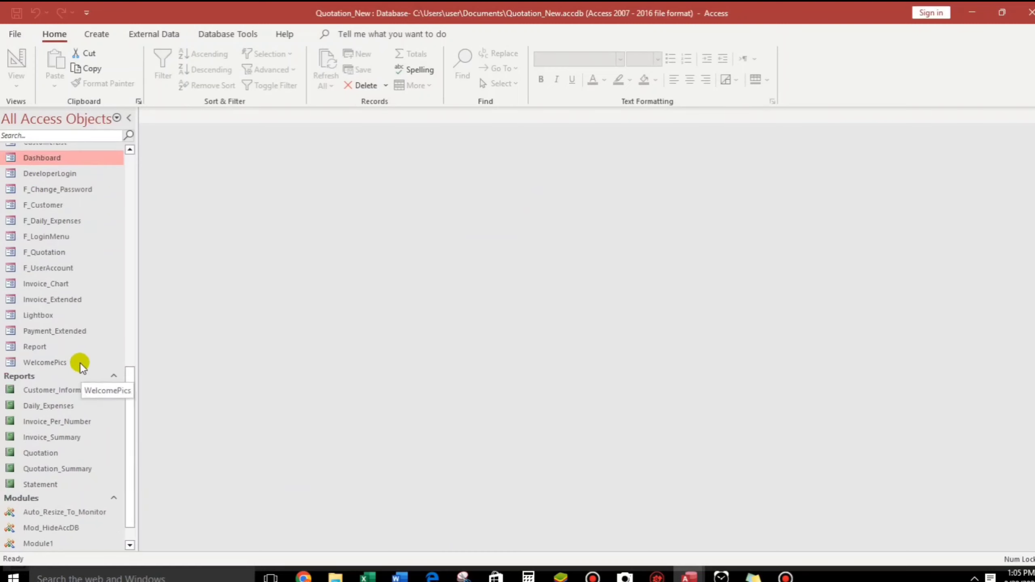
mouse_move(688, 577)
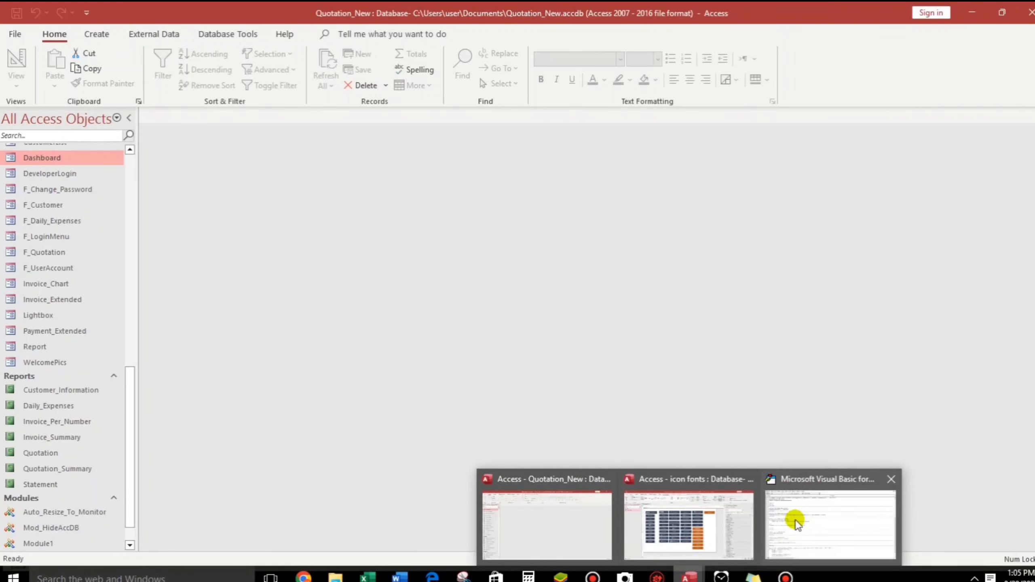
click(794, 517)
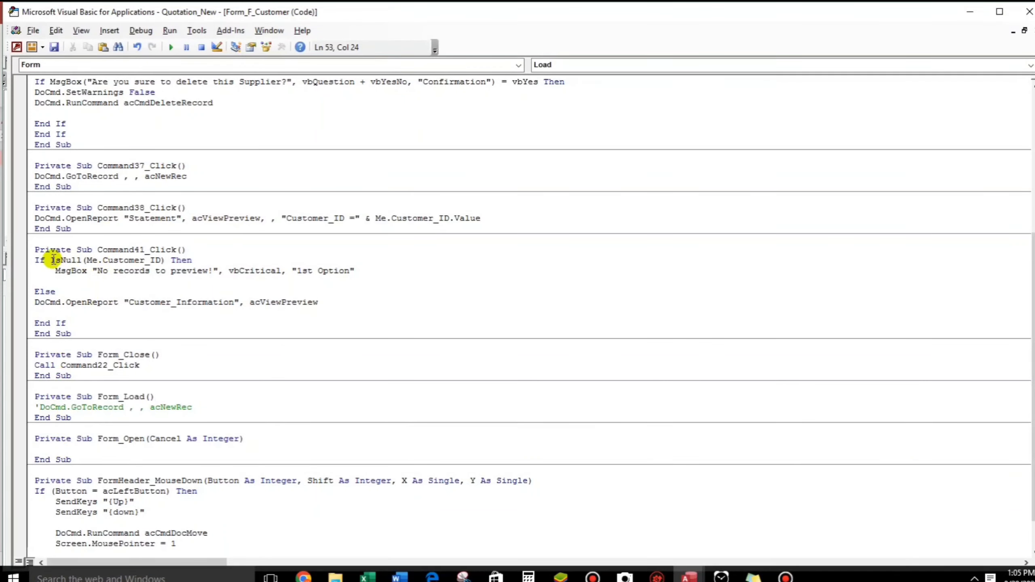
double_click(36, 260)
drag(71, 271, 312, 295)
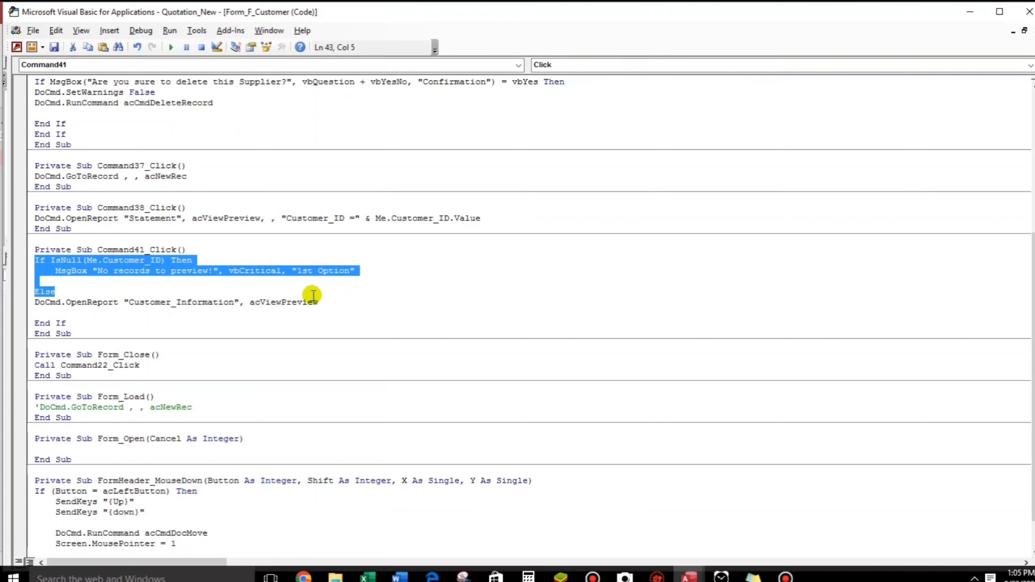
key(Delete)
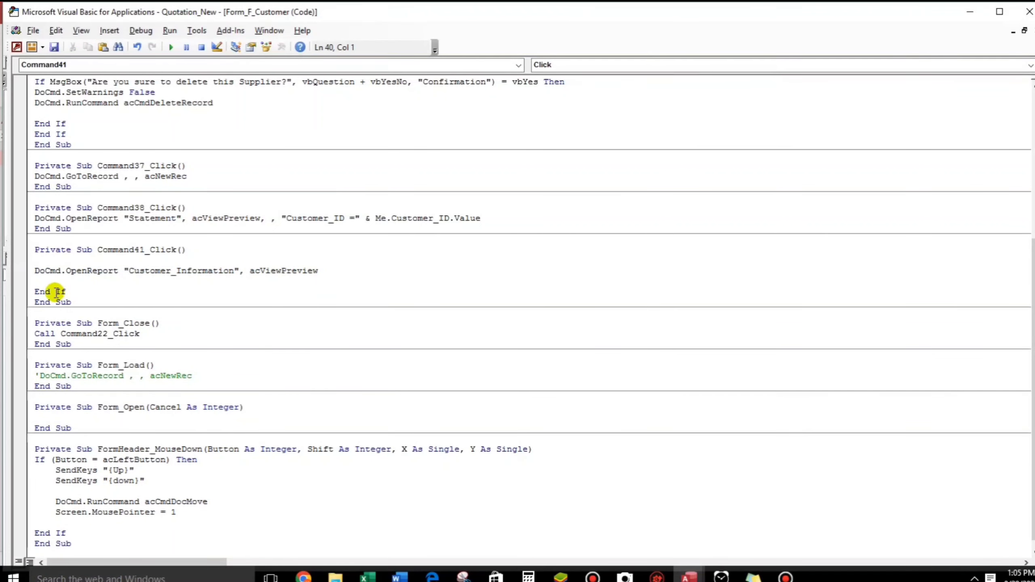
Delete the leftover End If and close the Visual Basic editor
drag(35, 291, 97, 291)
key(Delete)
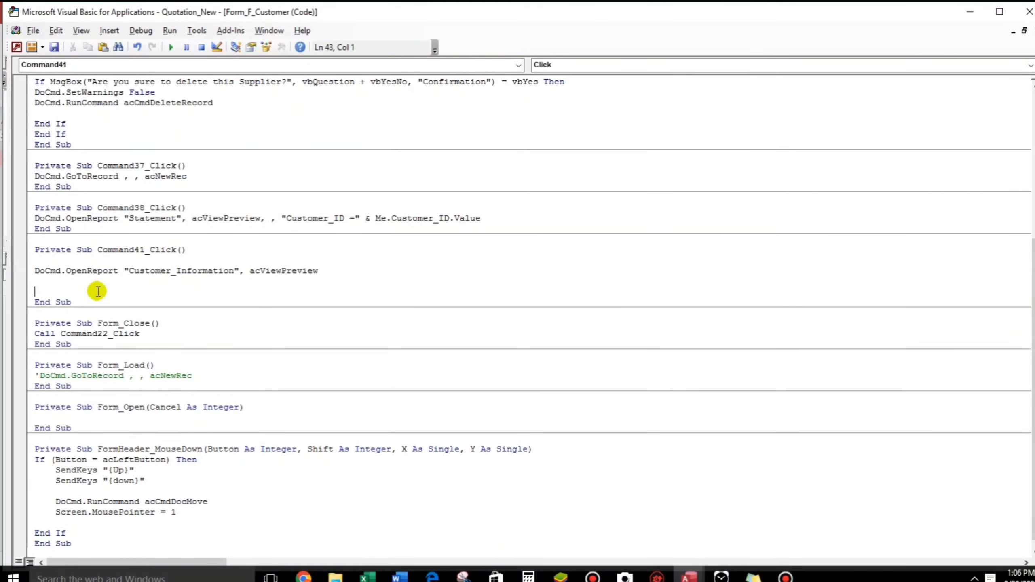
click(343, 322)
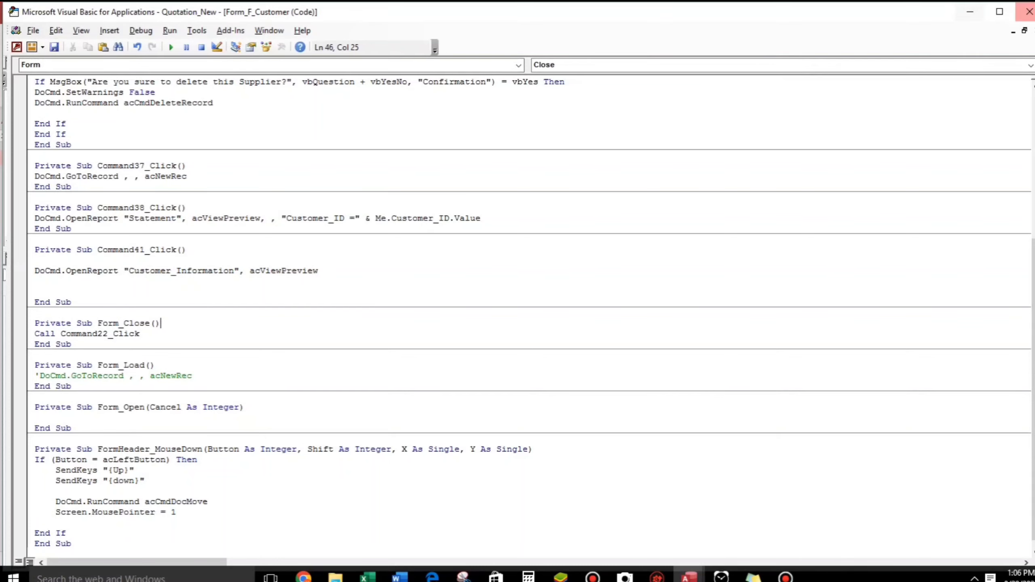
click(1029, 15)
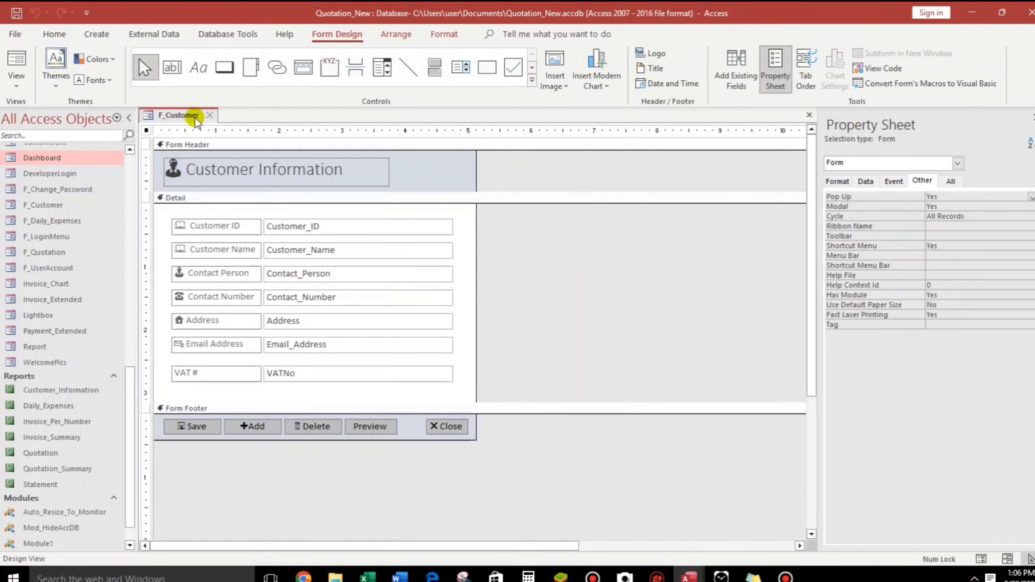
Close the F_Customer design and open the Customer_Information report in Design View
click(209, 115)
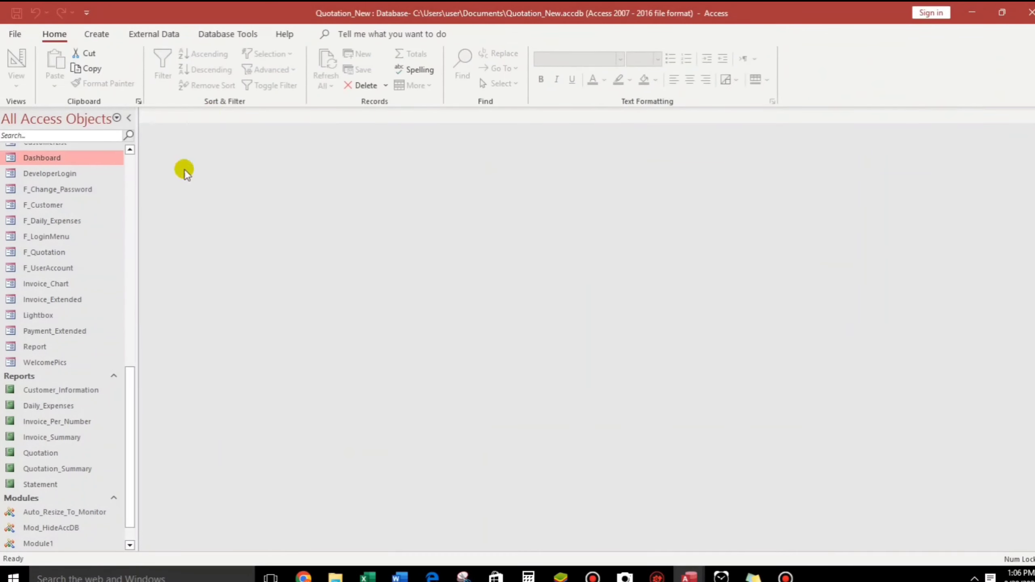
click(46, 391)
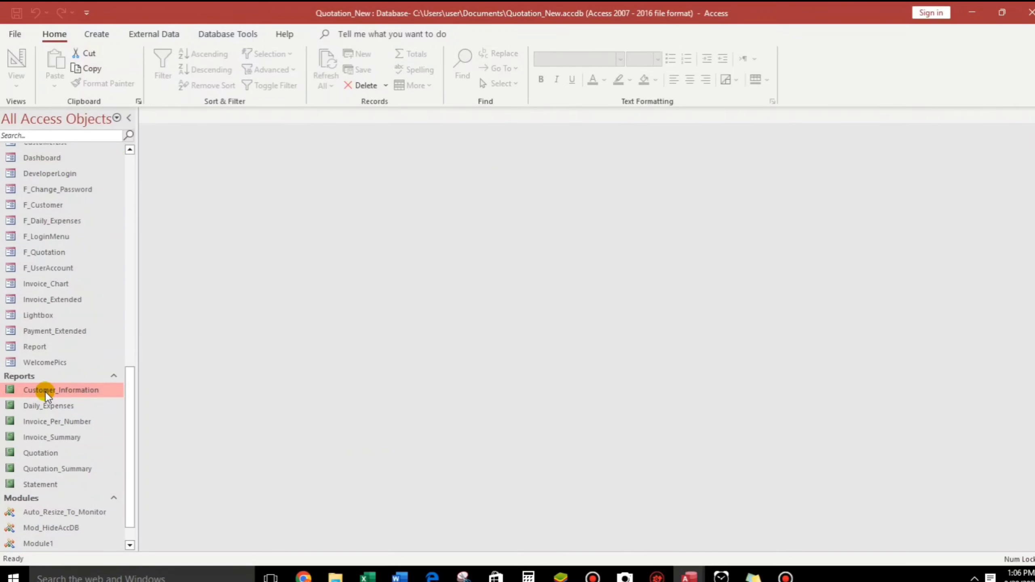
right_click(46, 391)
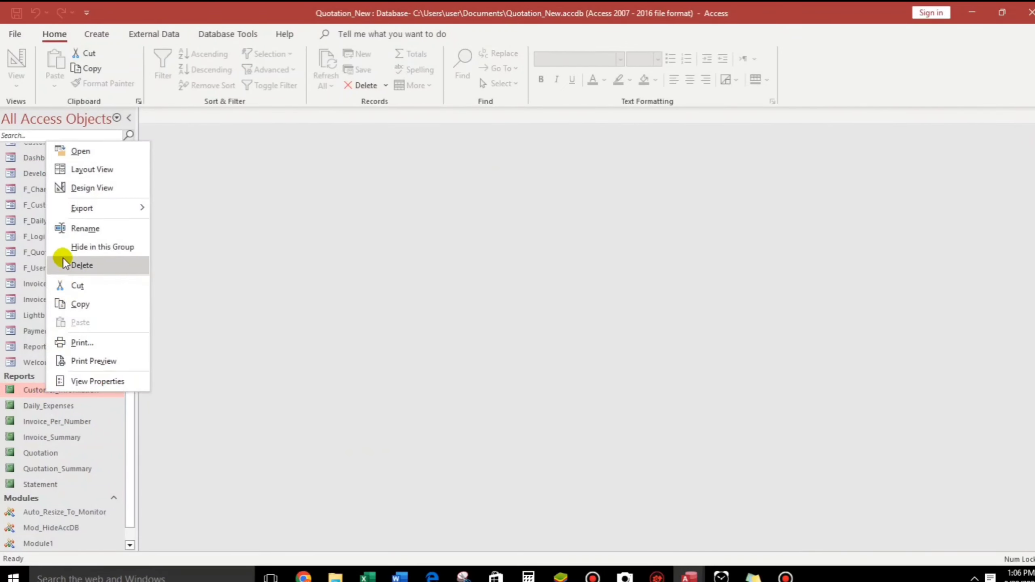
click(88, 187)
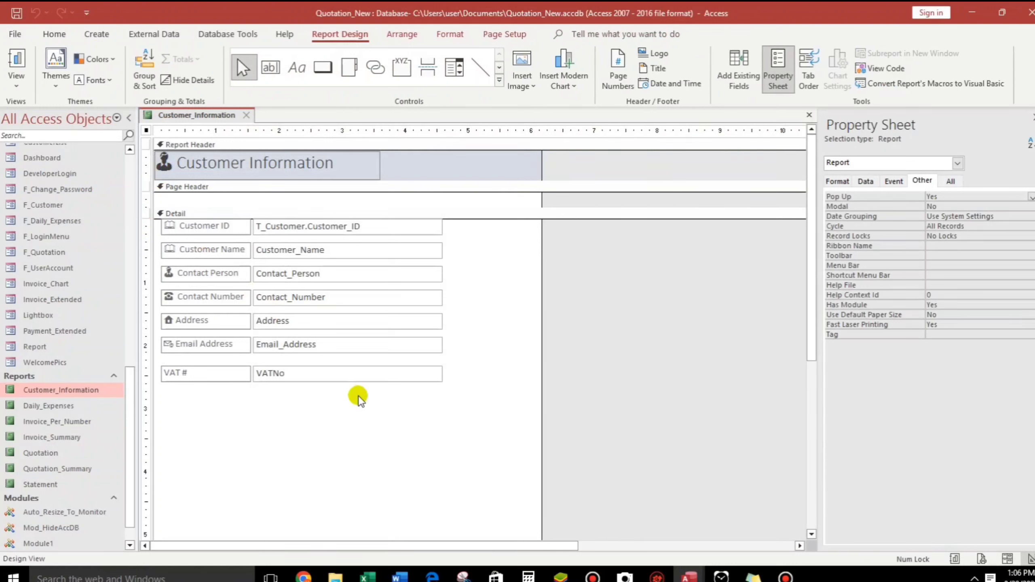
Launch the builder for the report's On No Data event property
click(359, 400)
click(146, 131)
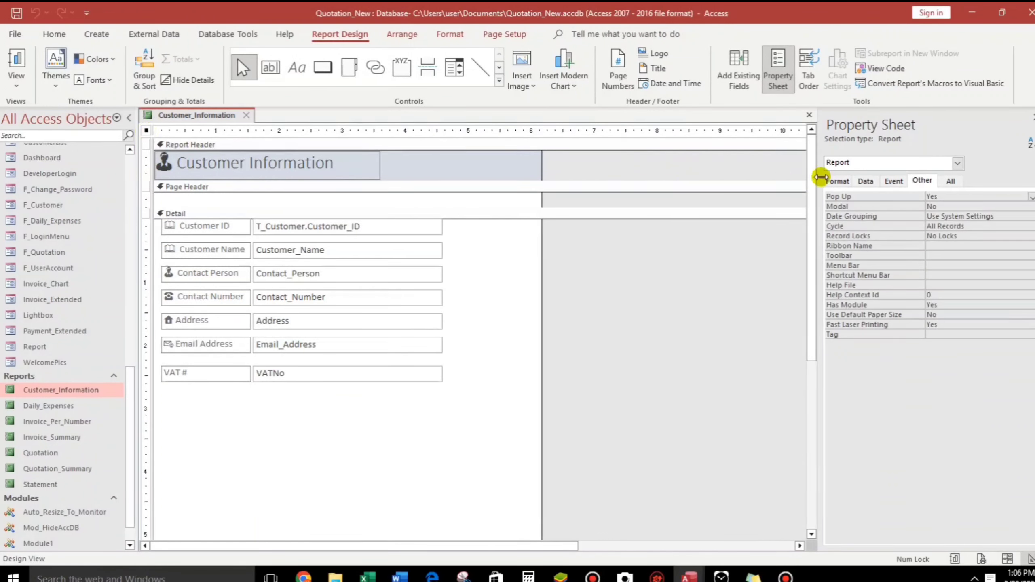
click(893, 181)
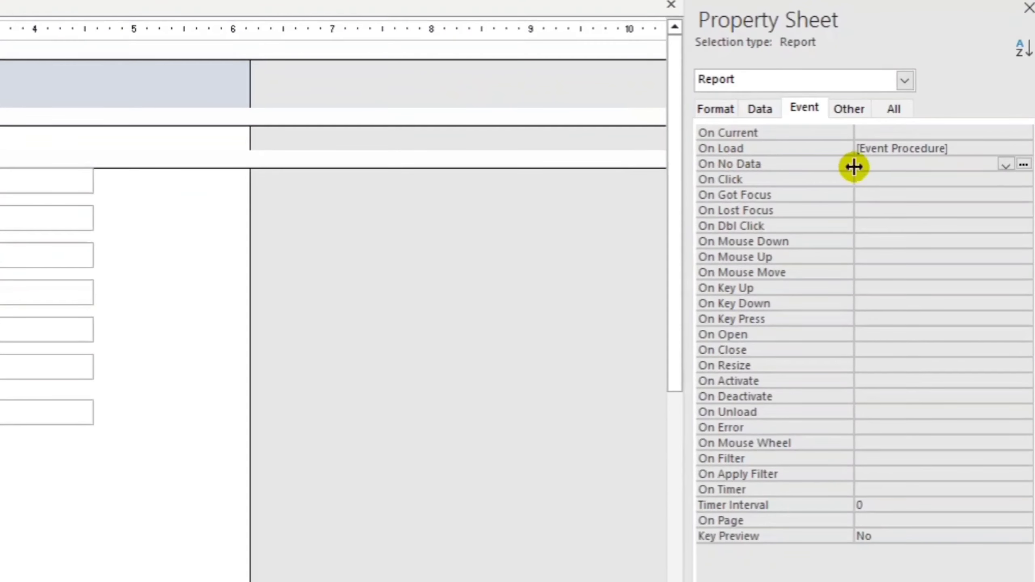
click(712, 168)
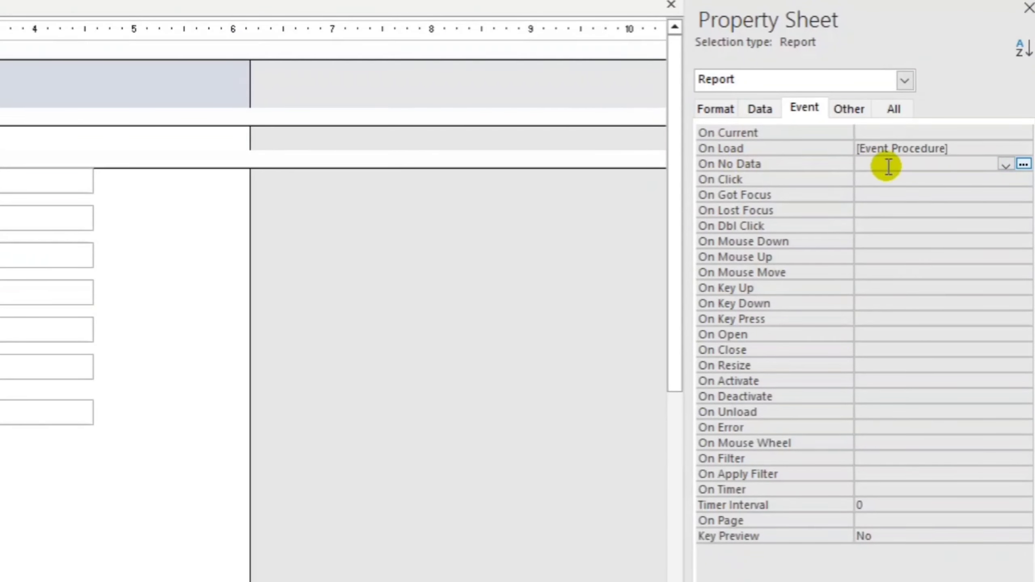
click(1023, 166)
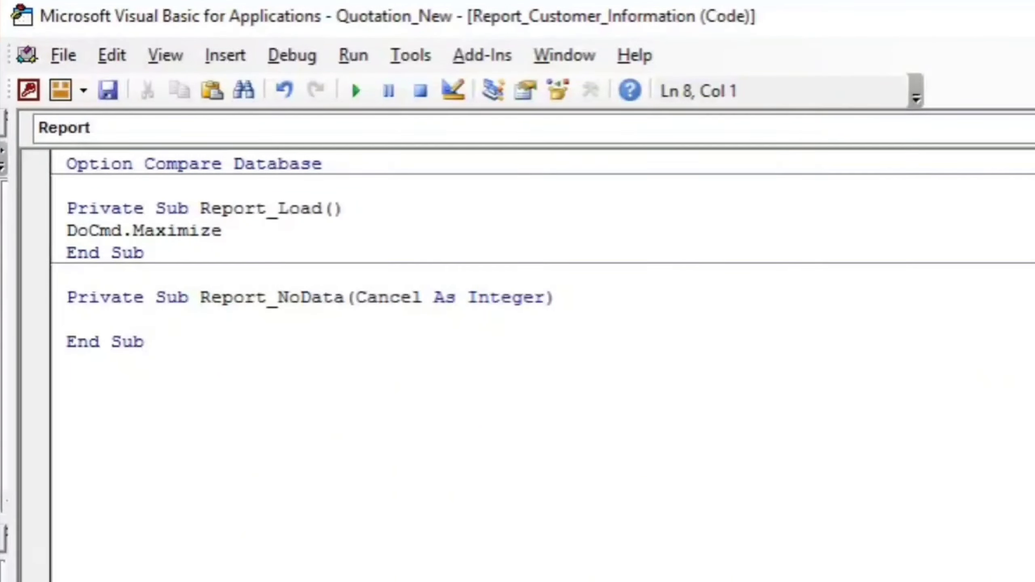
text(msgbo)
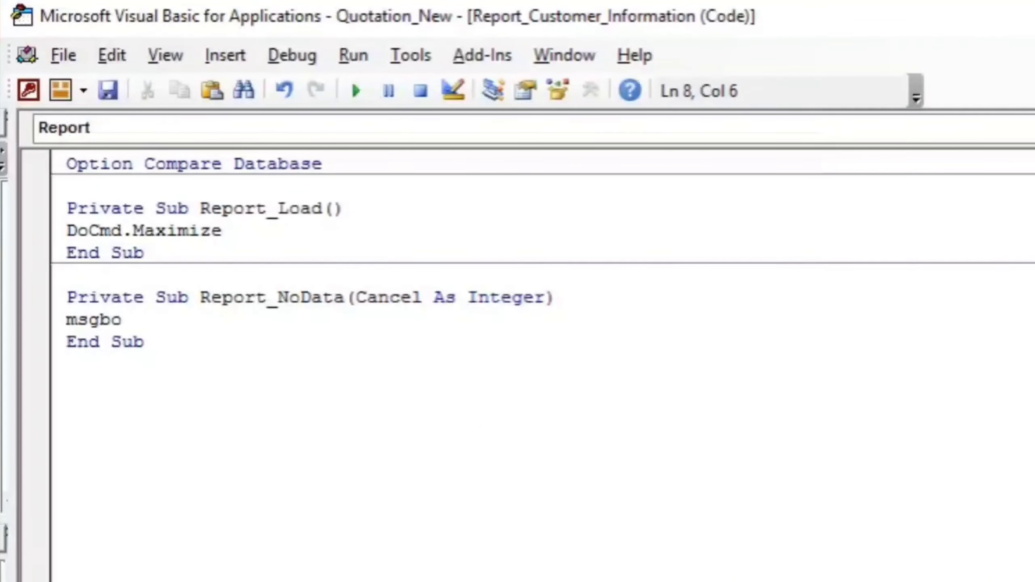
text(x "N)
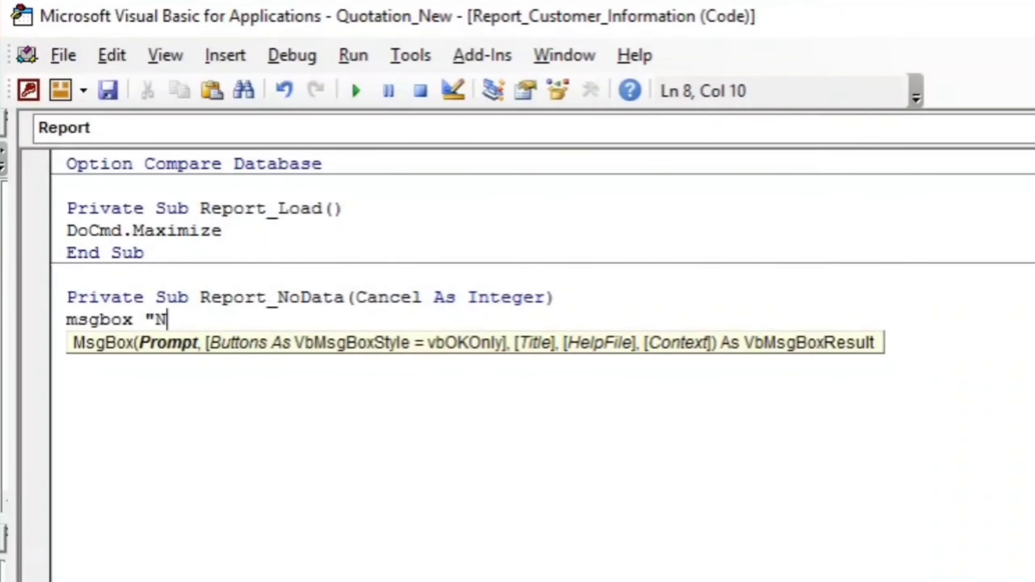
text(o records )
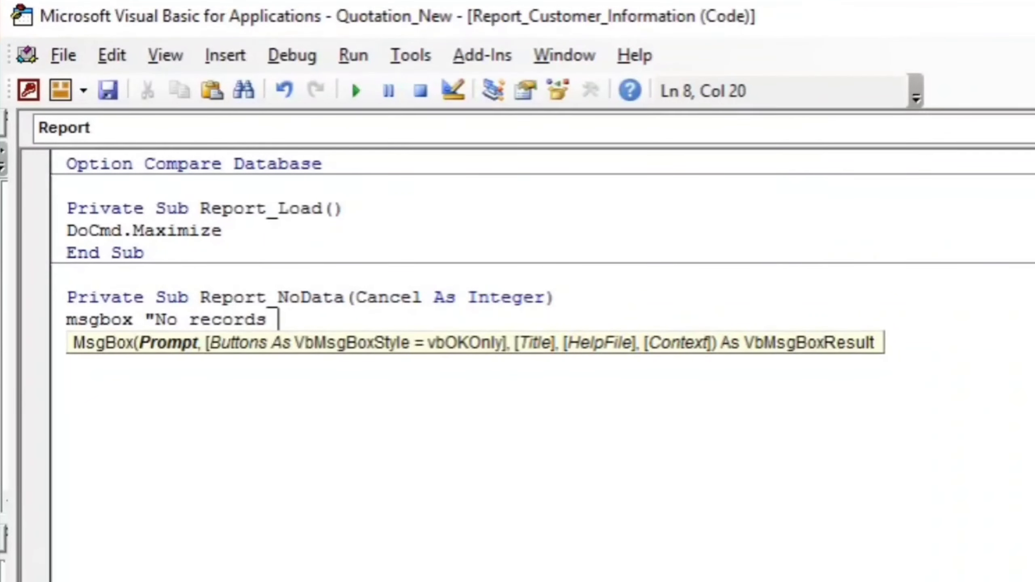
text(to Displ)
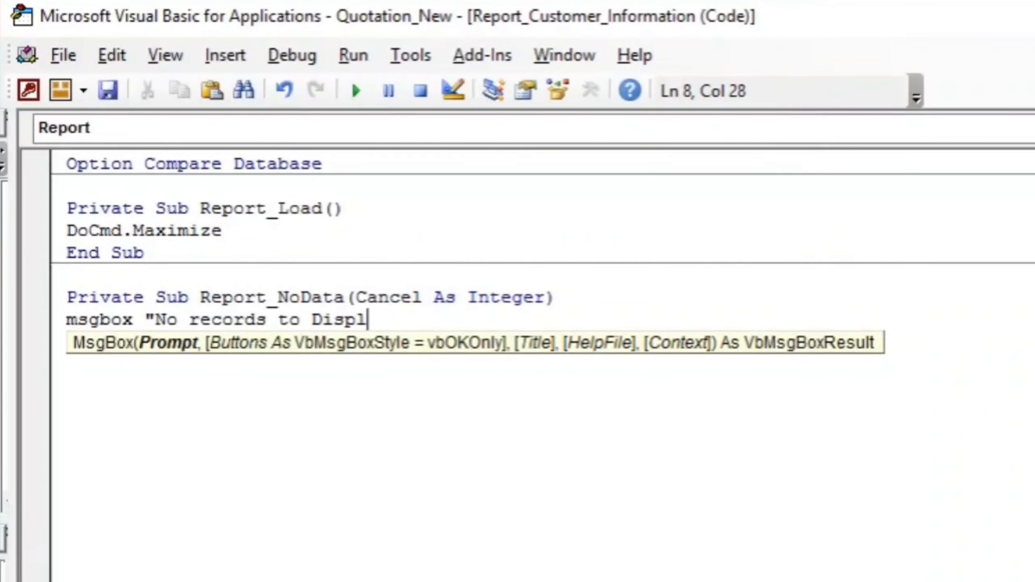
text(ay!)
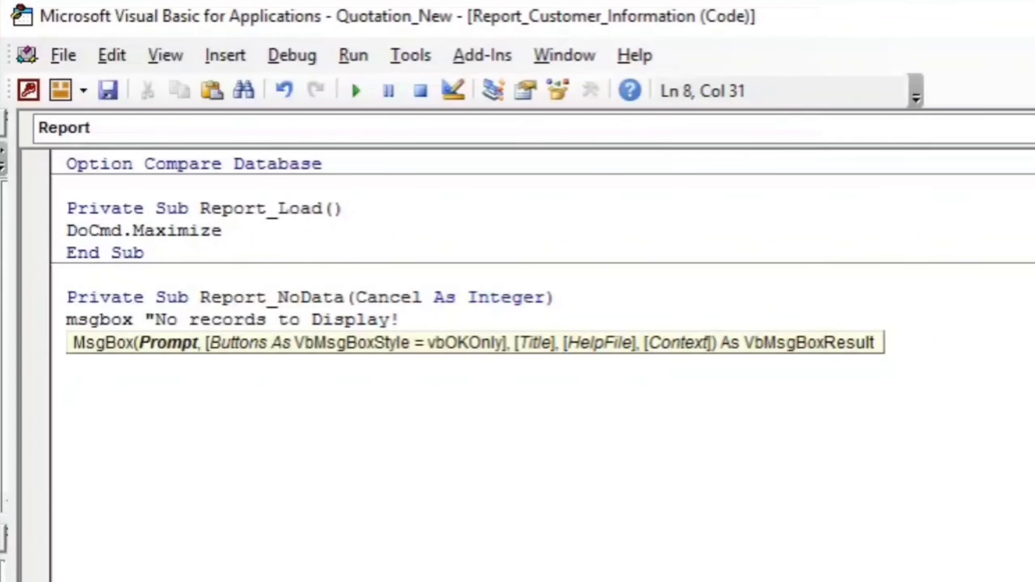
text(",vb)
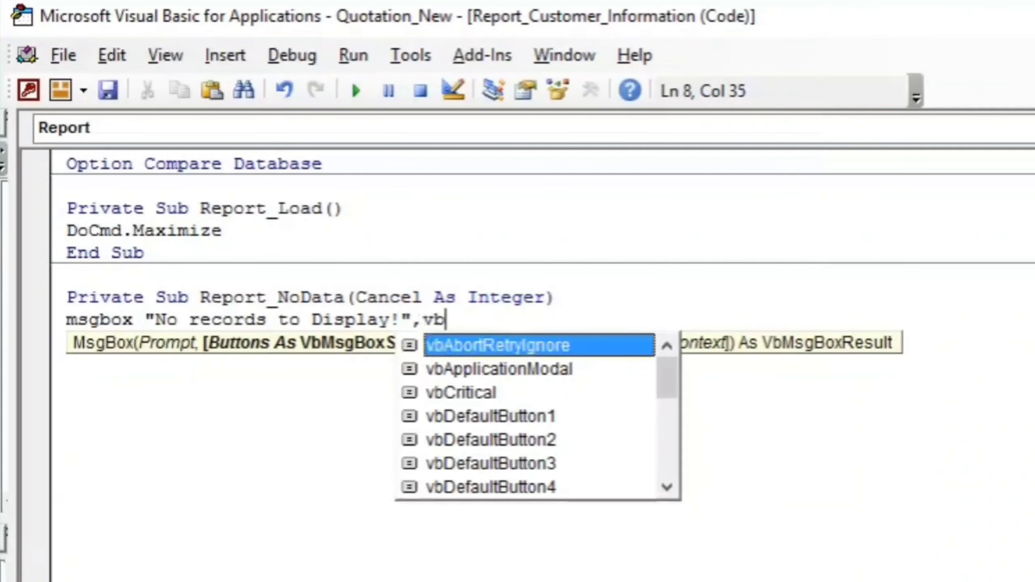
text(c)
Enter MsgBox "No records to Display!", vbCritical, "2nd Option" followed by Cancel = True
key(Tab)
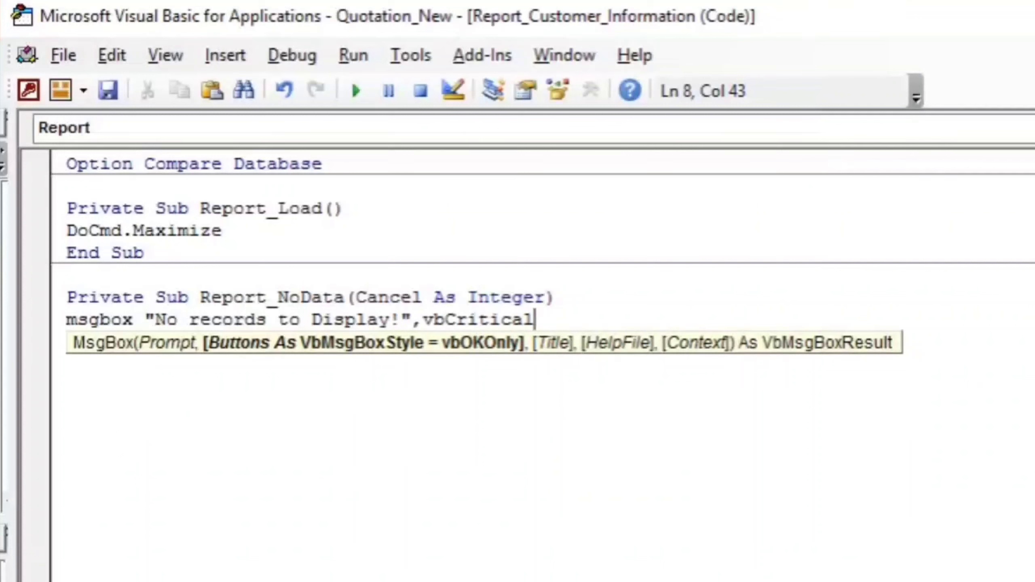
text(,)
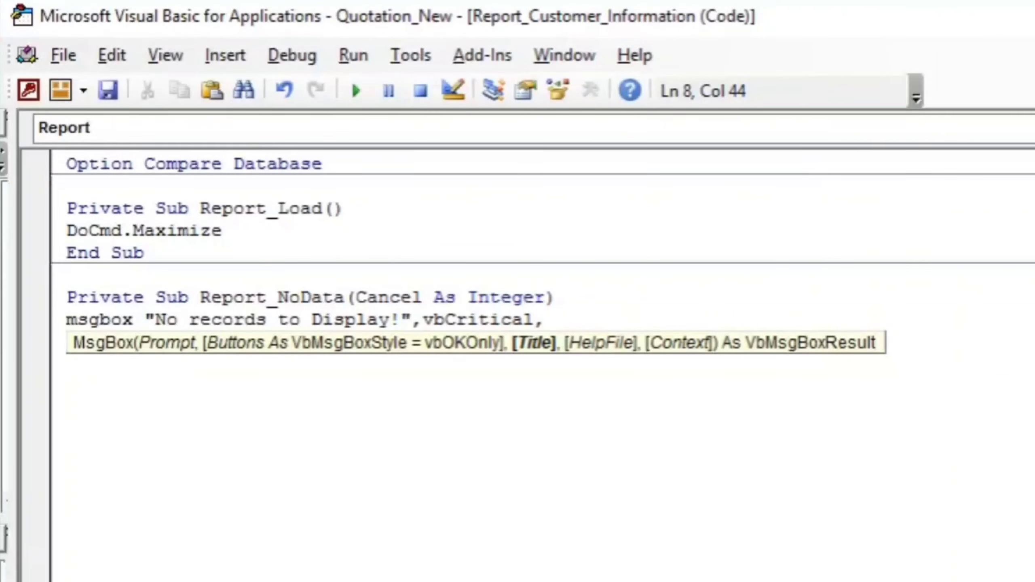
text("2)
text(nd Option)
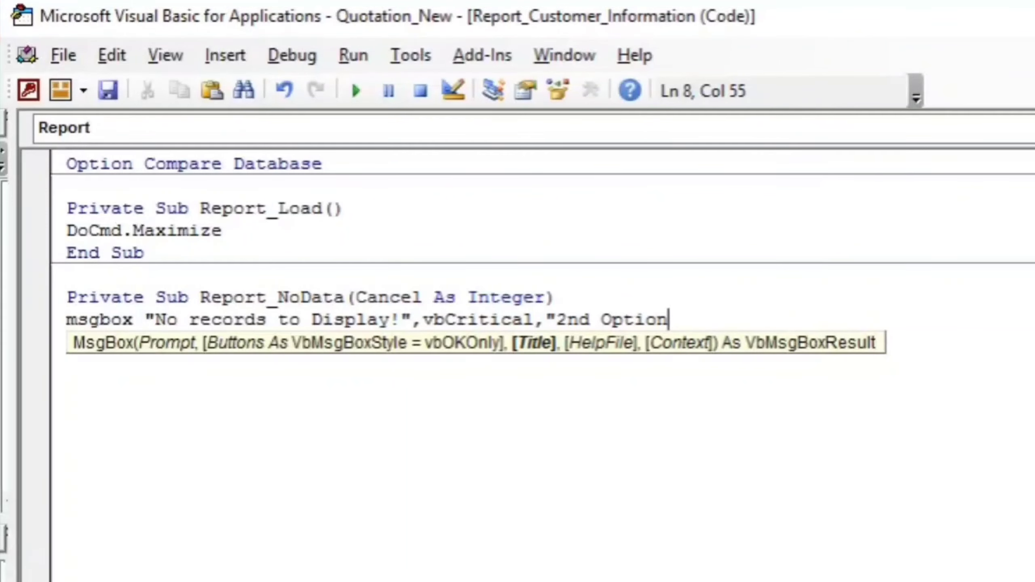
text(")
key(Return)
key(Return)
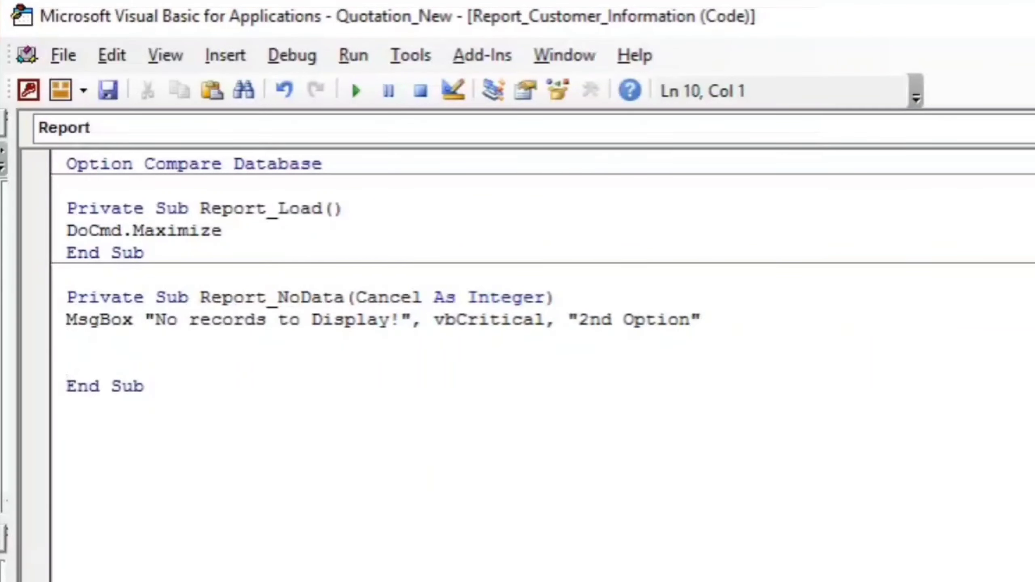
text(can)
text(cel =)
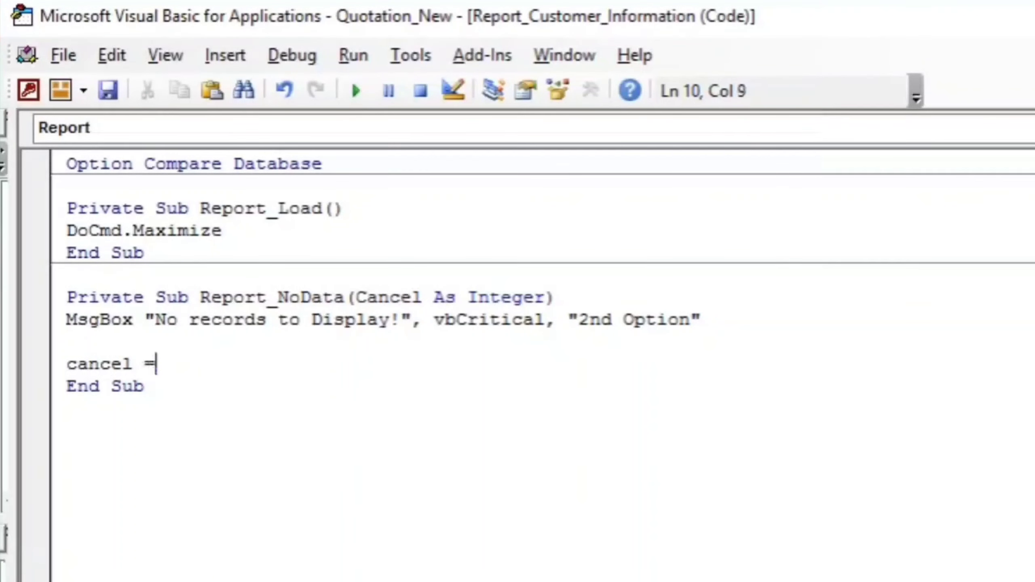
text(true)
key(Return)
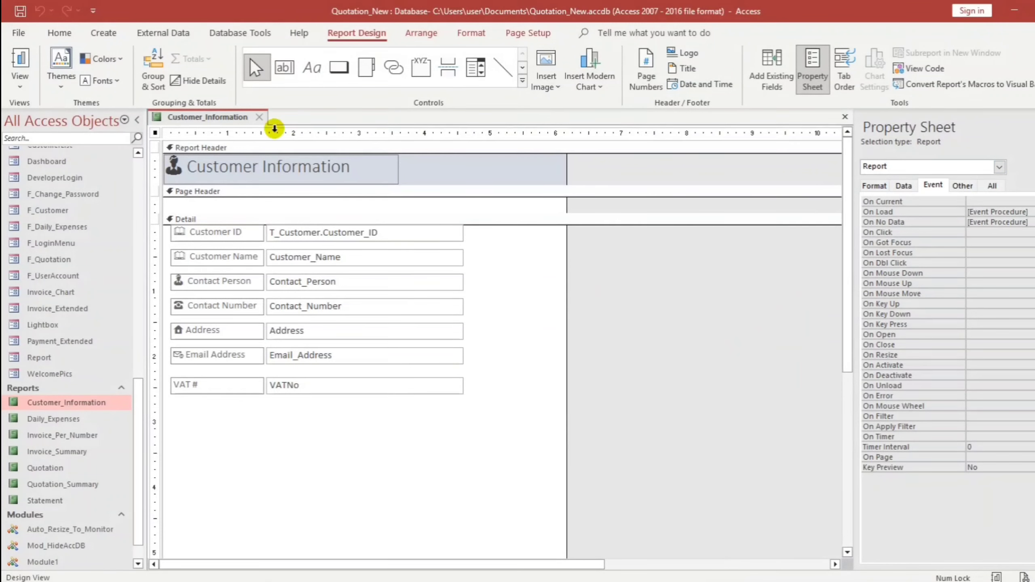
Close the Customer_Information report design, saving the changes
click(259, 117)
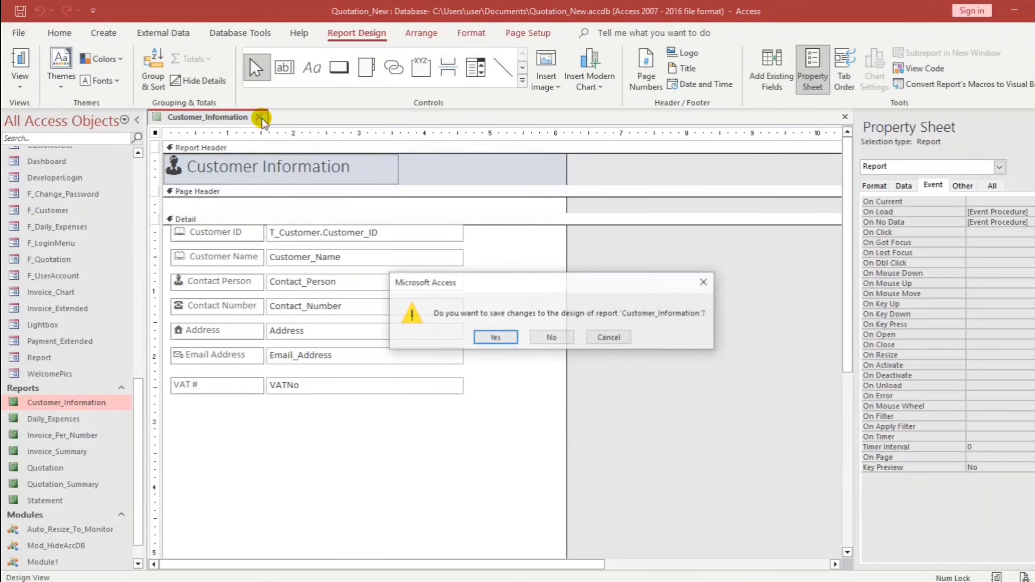
click(488, 335)
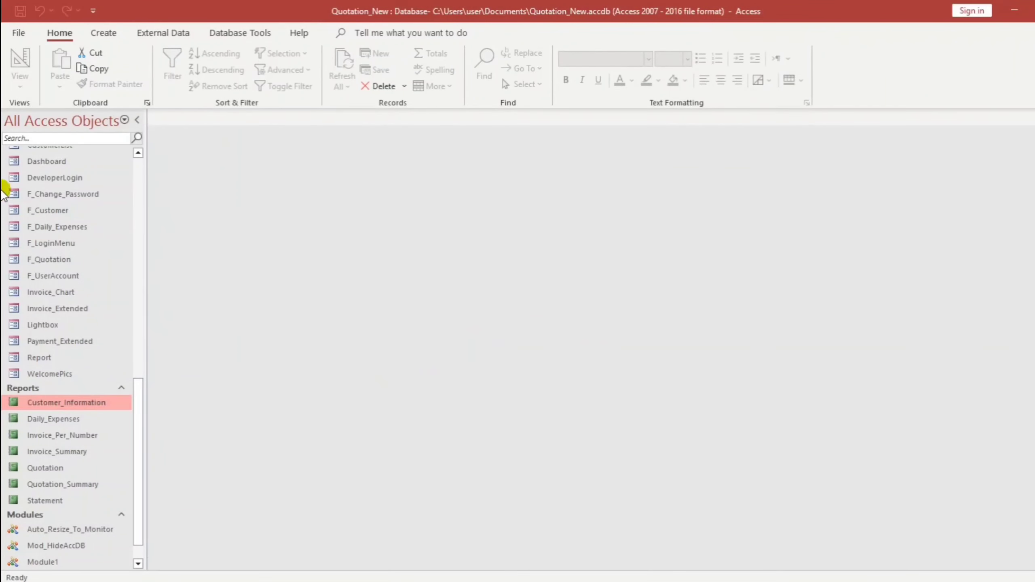
From the Dashboard, preview and close the report for customer 00005
click(51, 162)
double_click(51, 163)
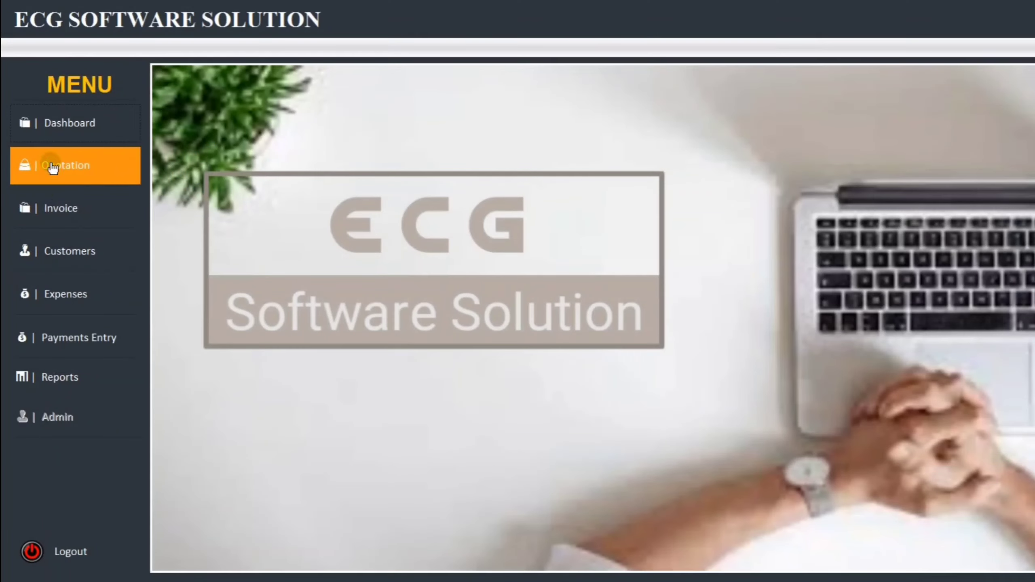
click(67, 248)
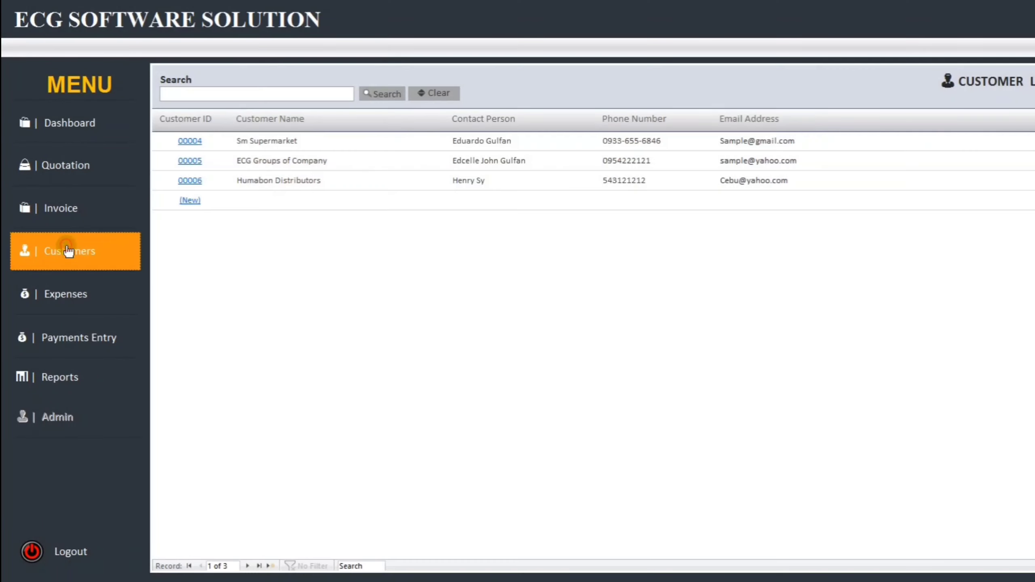
click(188, 161)
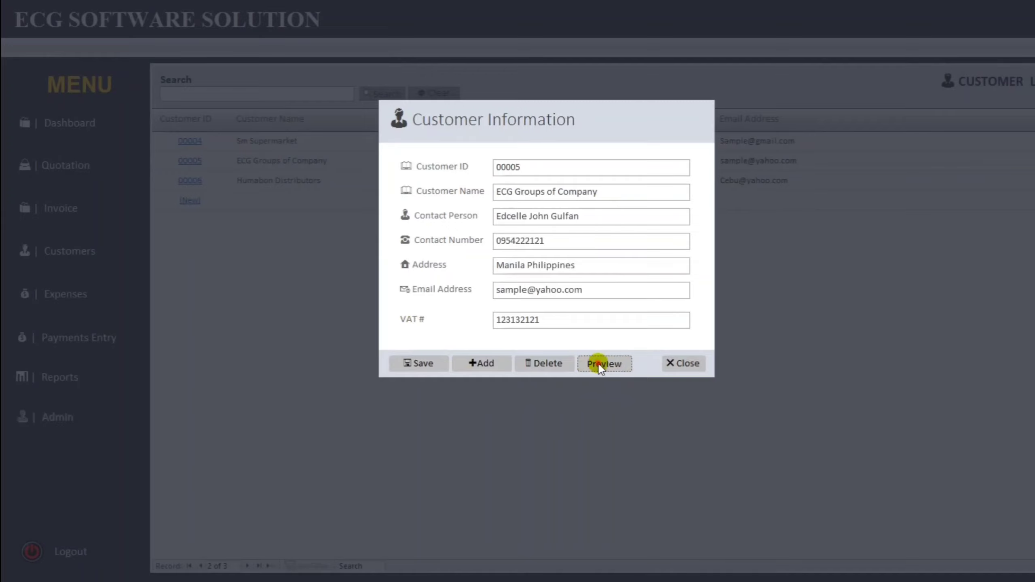
click(598, 363)
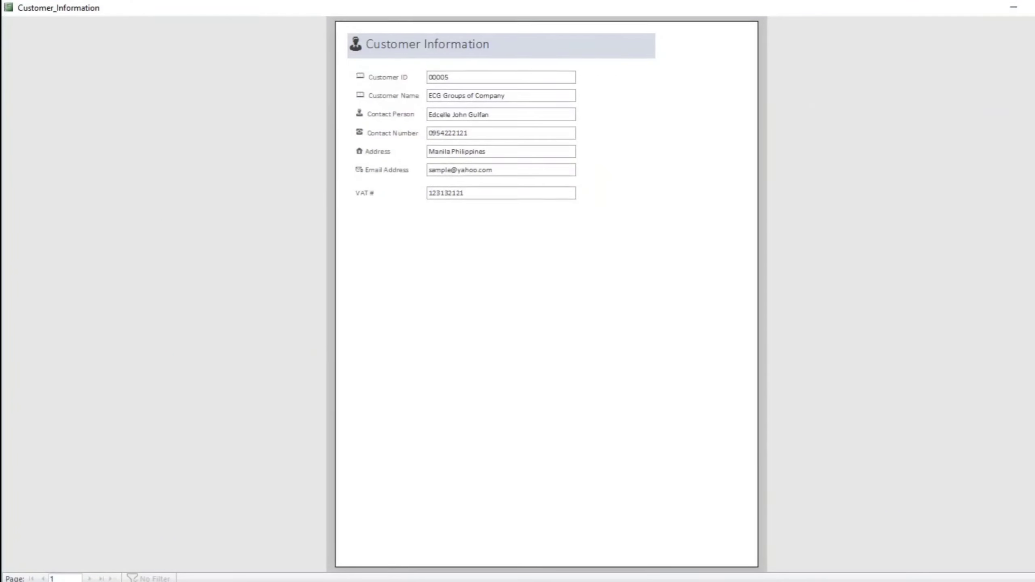
key(Escape)
Preview a blank new record, raising the 'No records to Display!' message, and drag it aside
click(480, 363)
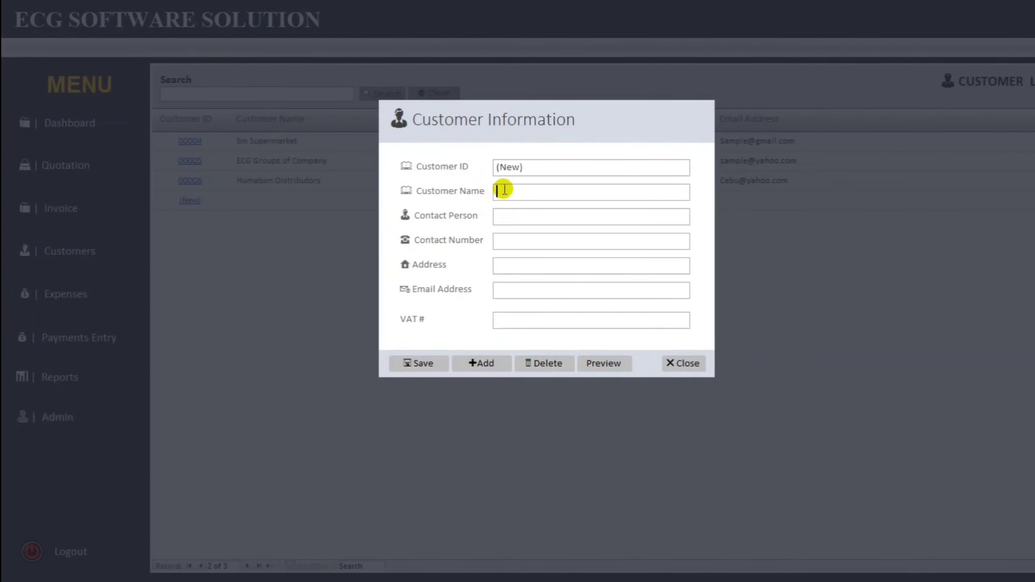
click(600, 366)
drag(552, 259, 620, 162)
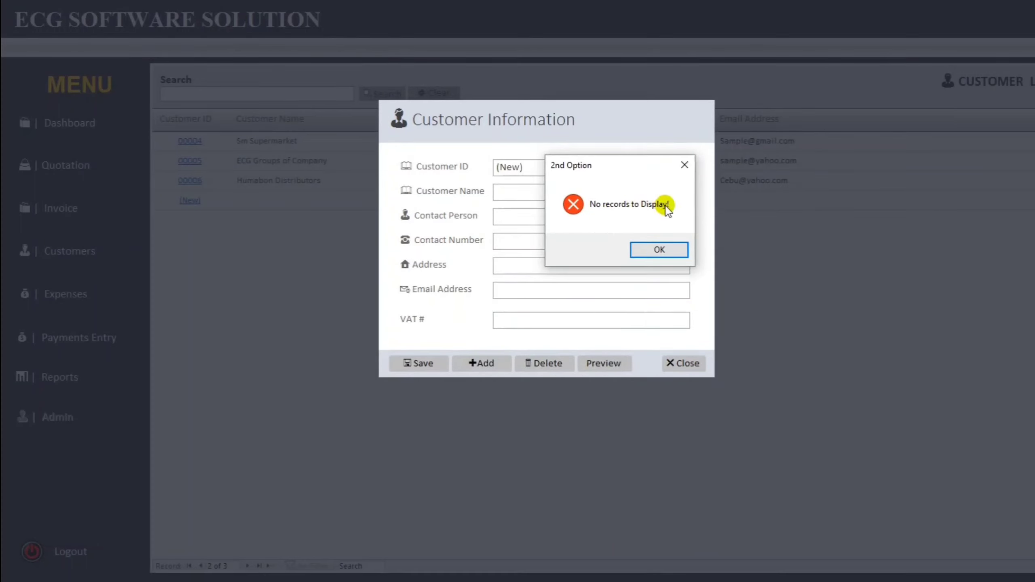
drag(603, 166, 754, 189)
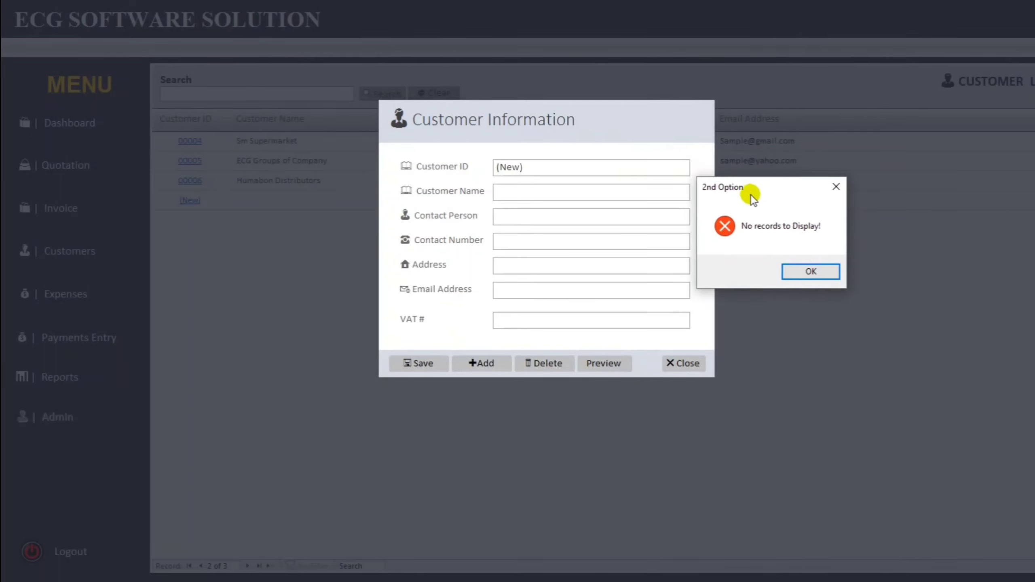